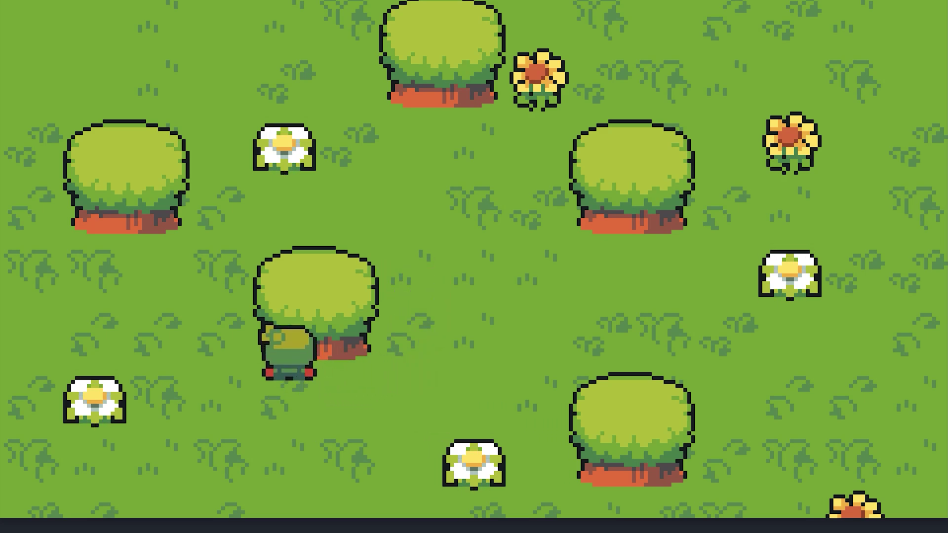
Walk the player below, behind and around both sides of the first bush
key("Up")
key("Left")
key("Down")
key("Right")
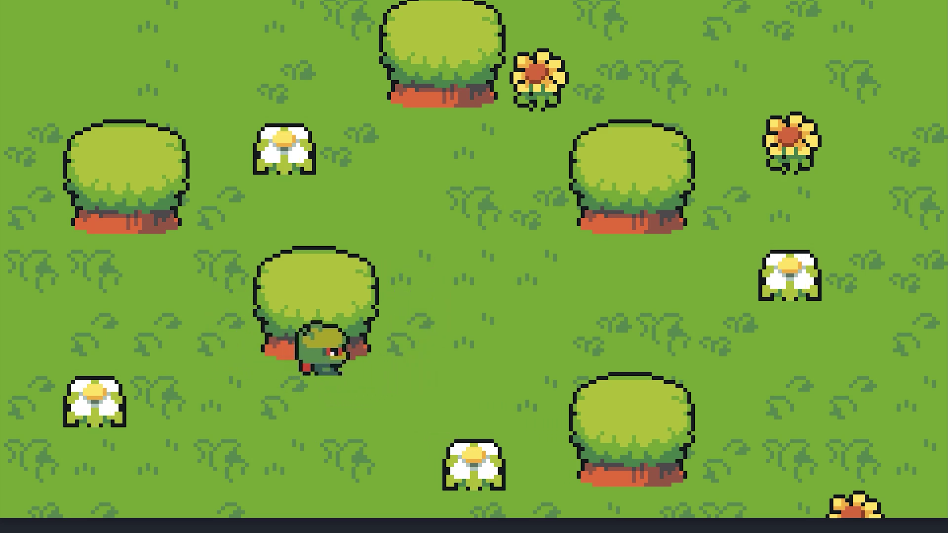
key("Right")
key("Up")
key("Left")
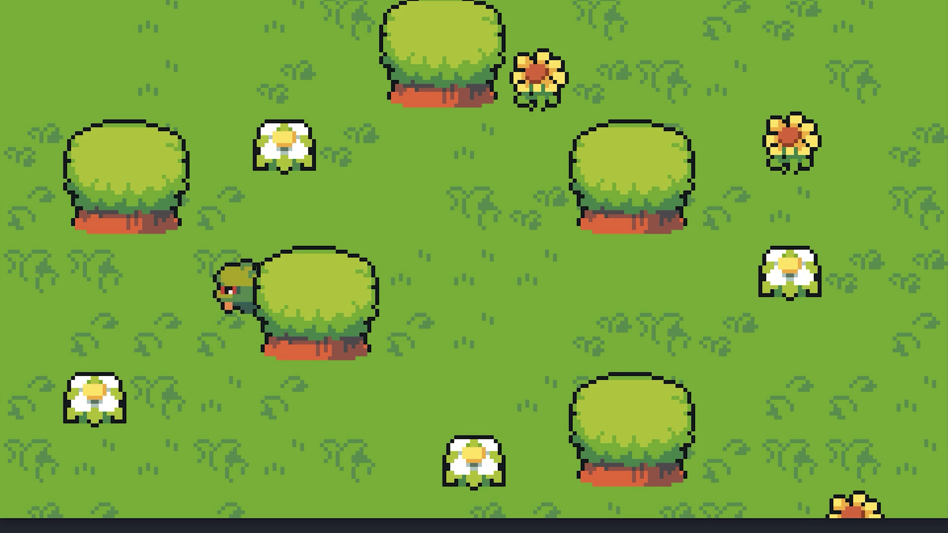
key("Left")
key("Up")
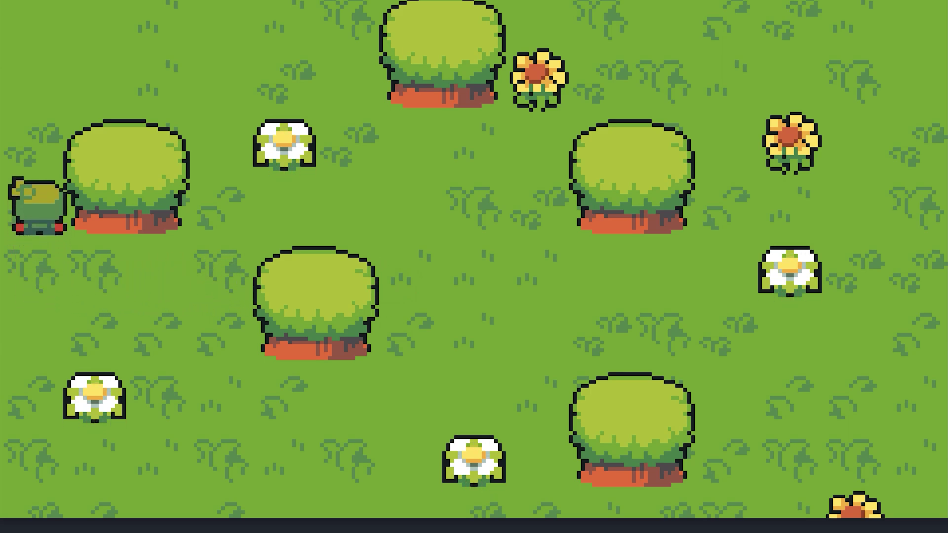
key("Up")
Walk the player across the top, past the sunflower and behind the lower-right bush
key("Right")
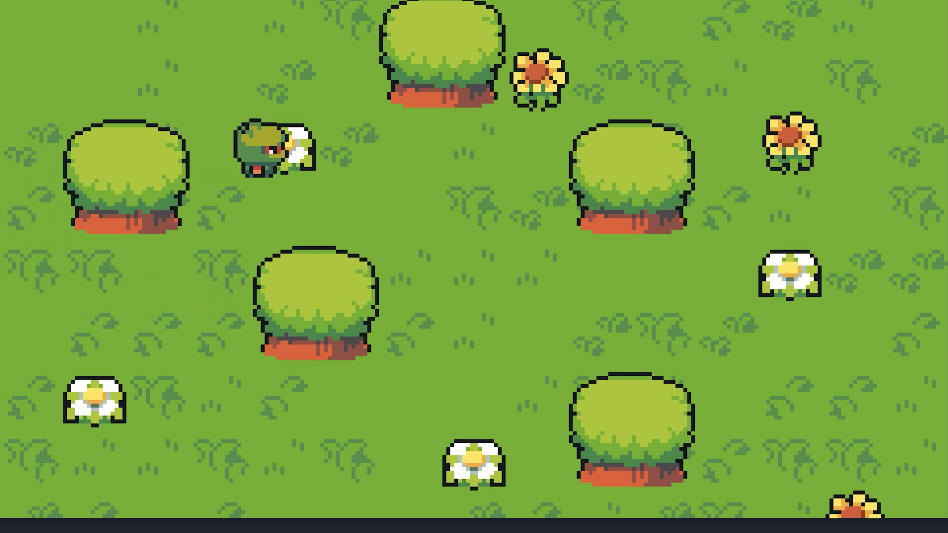
key("Right")
key("Up")
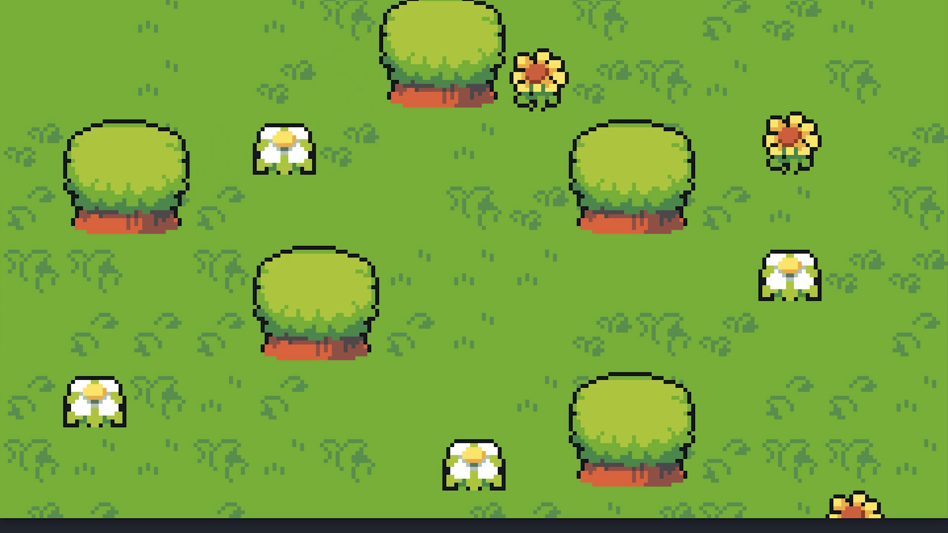
key("Down")
key("Right")
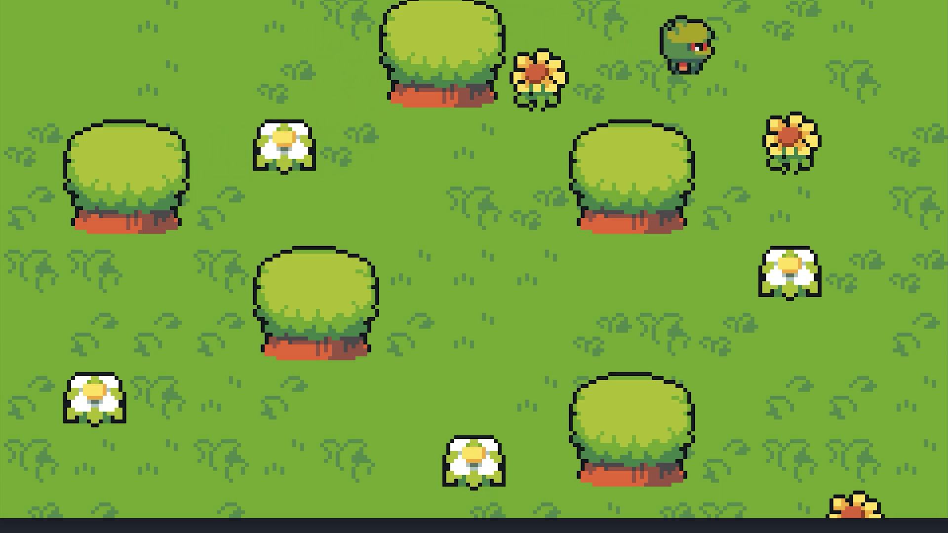
key("Down")
key("Left")
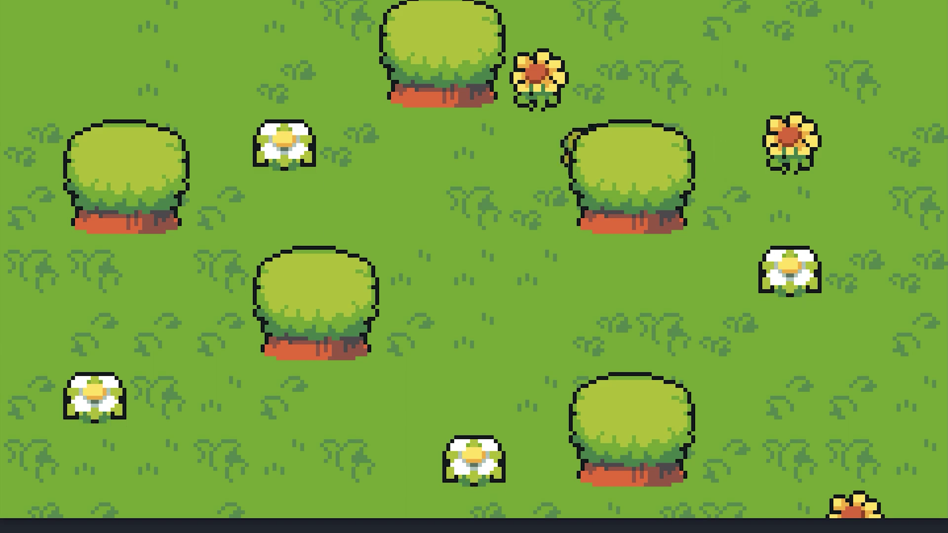
key("Down")
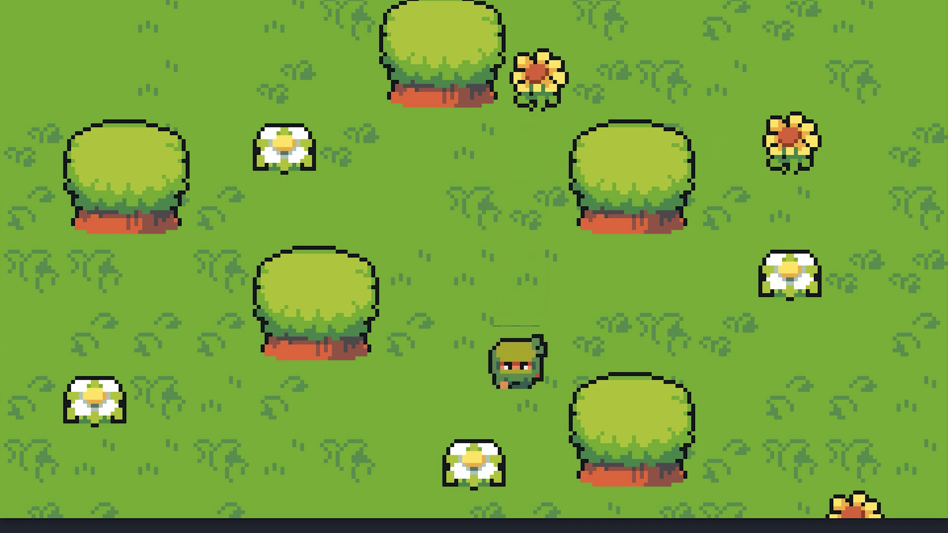
key("Down")
key("Right")
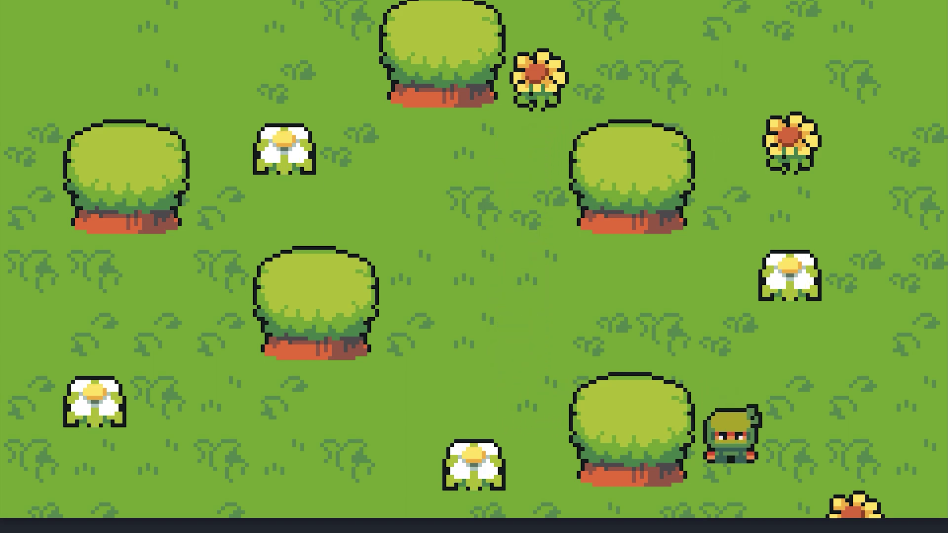
key("Down")
key("Left")
key("Up")
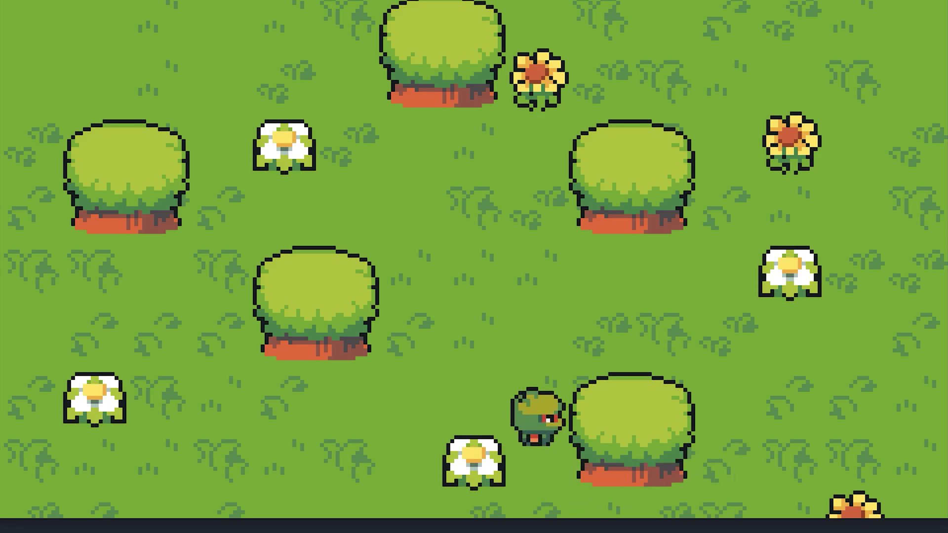
key("Right")
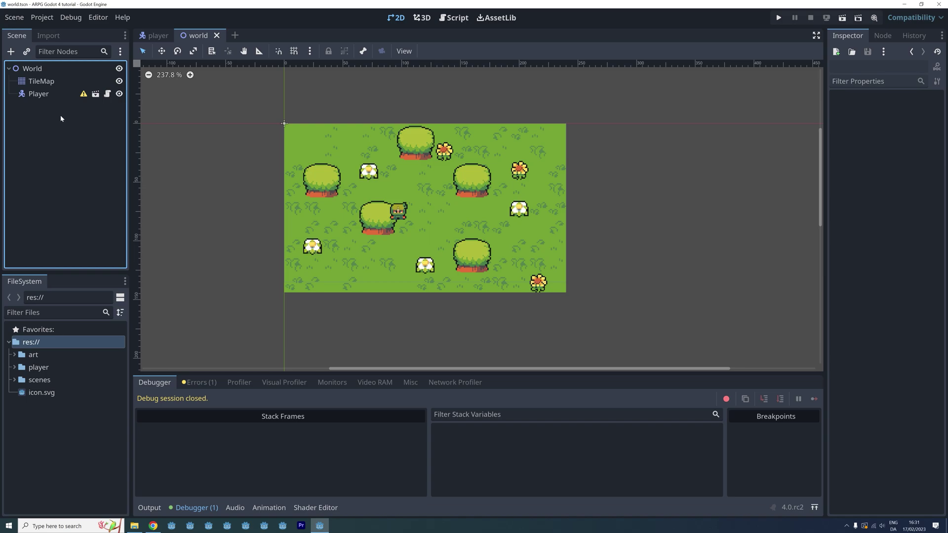
Tick Y Sort Enabled under CanvasItem > Ordering for the selected TileMap node
left_click(42, 81)
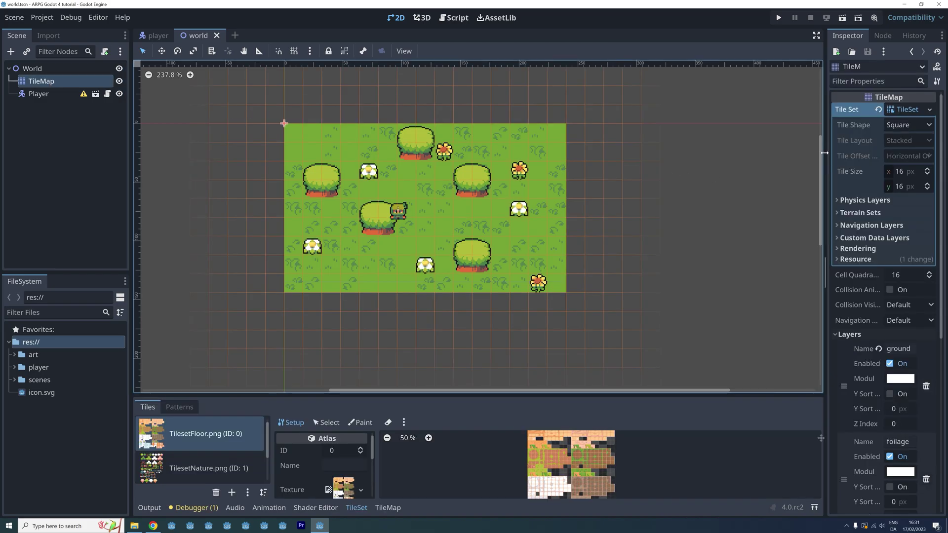
left_click(845, 334)
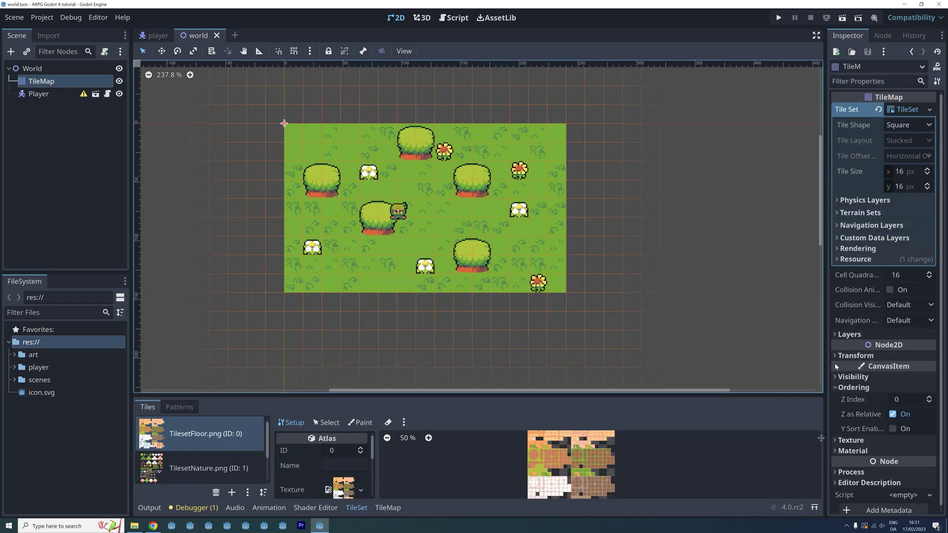
left_click(837, 386)
left_click(839, 388)
left_click_drag(826, 415, 809, 415)
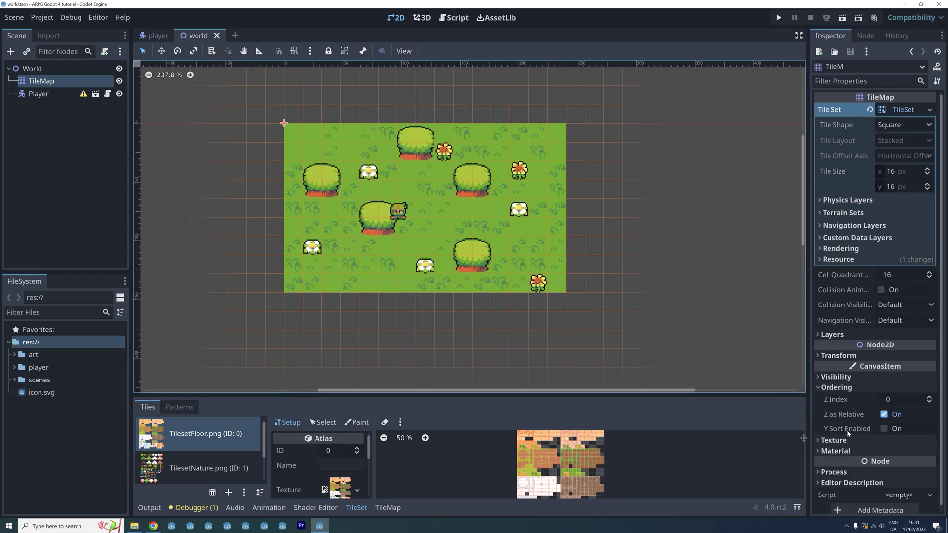
left_click(885, 430)
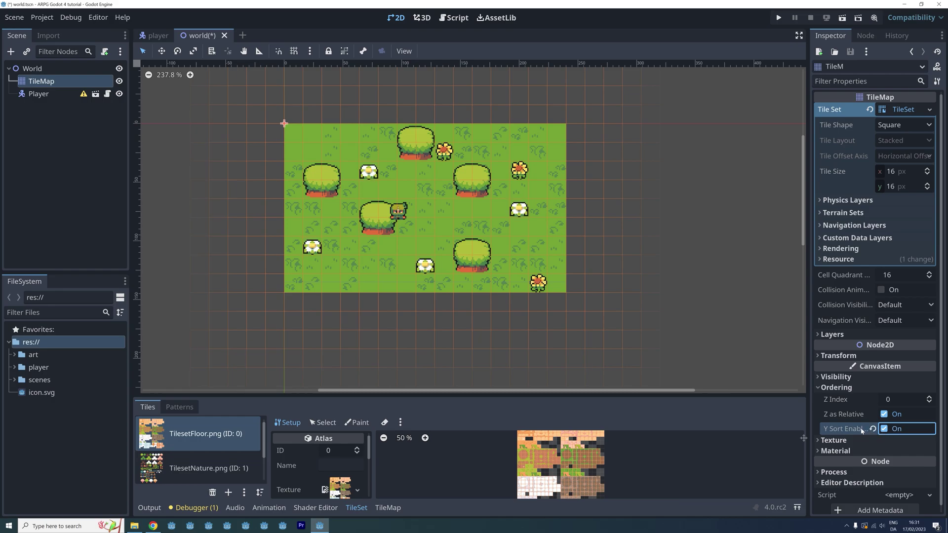
In the TileMap's Layers, tick Y Sort Enabled on the trees layer and set Z Index 1
left_click(835, 335)
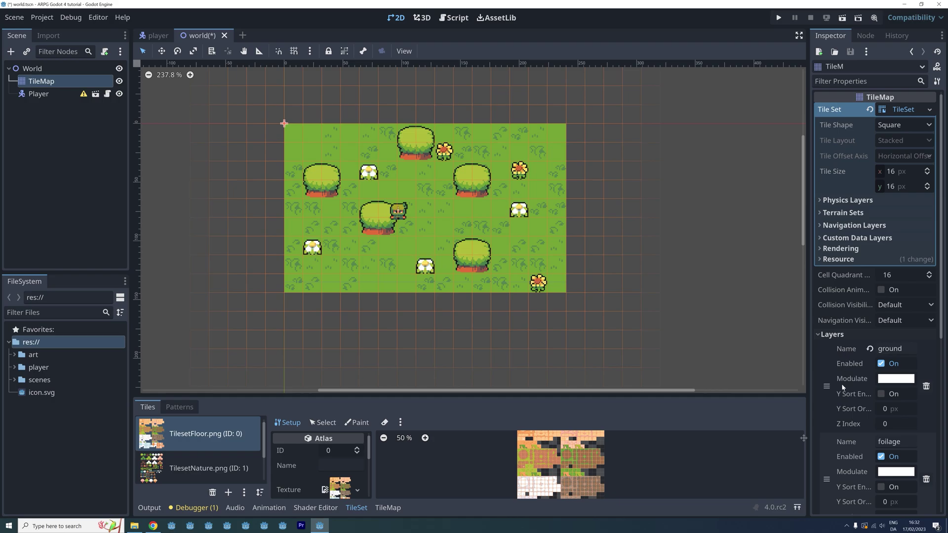
scroll(842, 370, "down", 5)
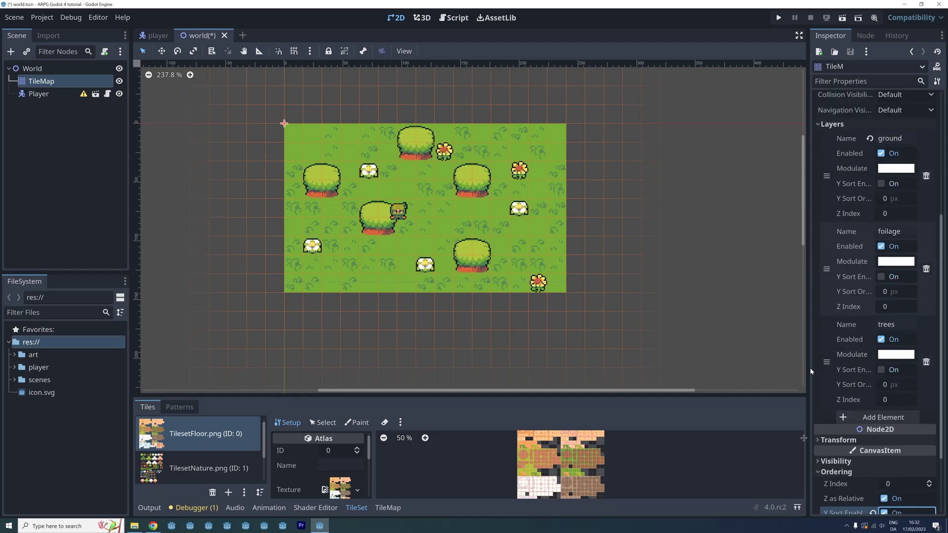
left_click_drag(810, 367, 783, 368)
left_click(868, 370)
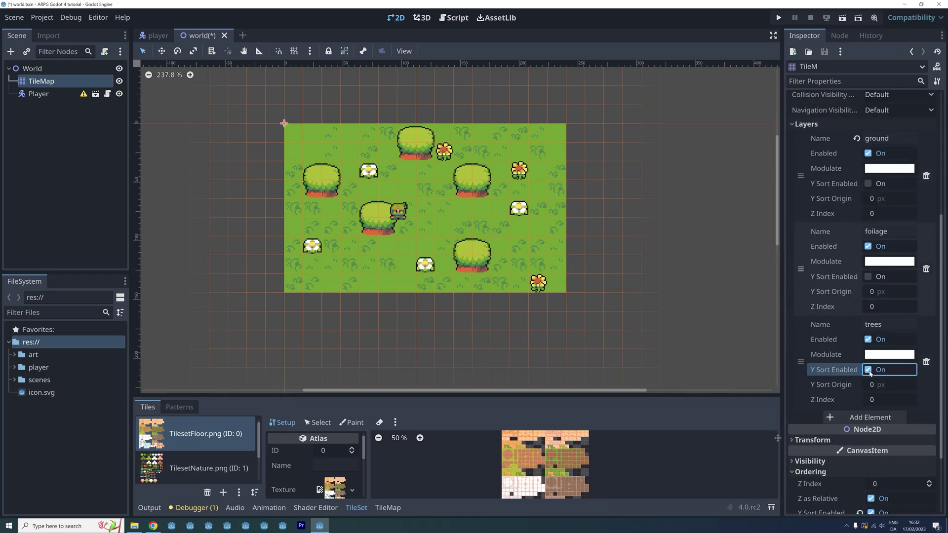
left_click(872, 400)
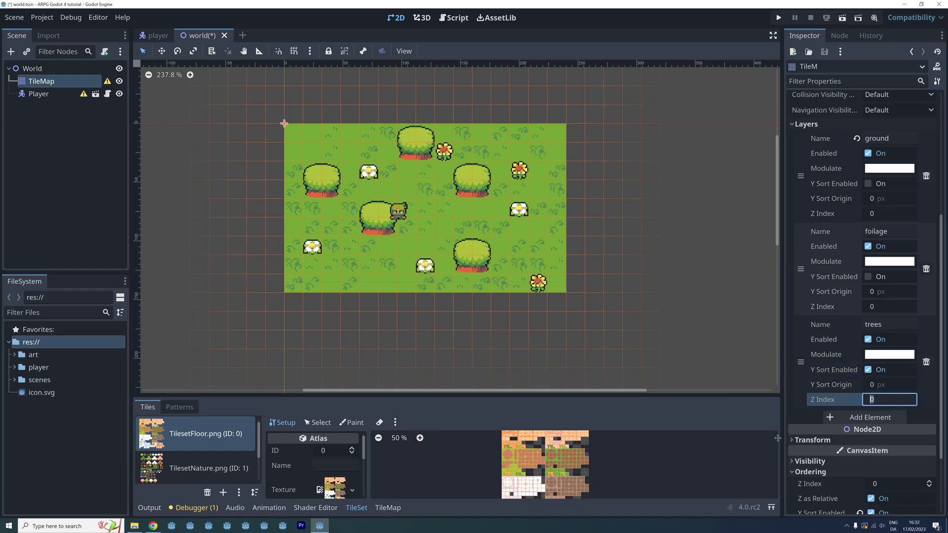
type("1")
key("Return")
Save the world scene, run it with F5, and walk around the lower-right tree
key("Return")
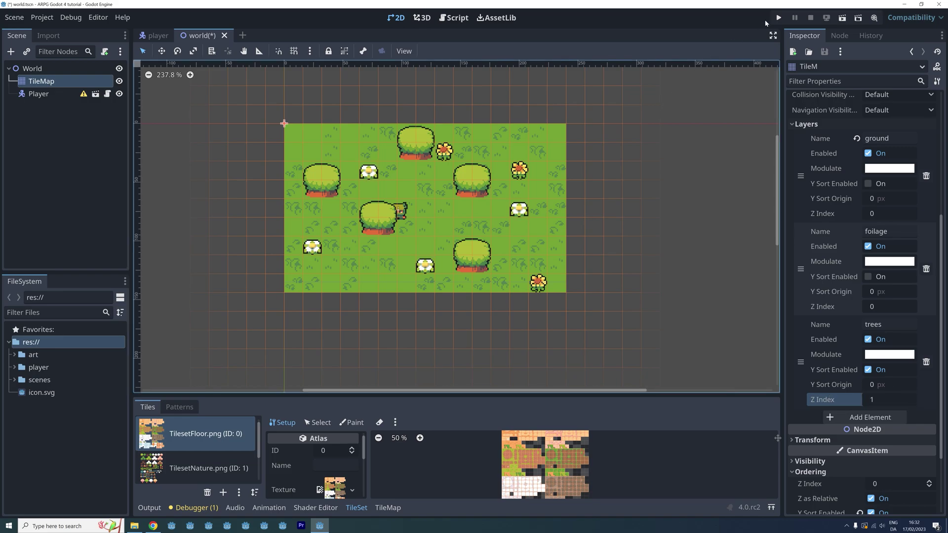
key("F5")
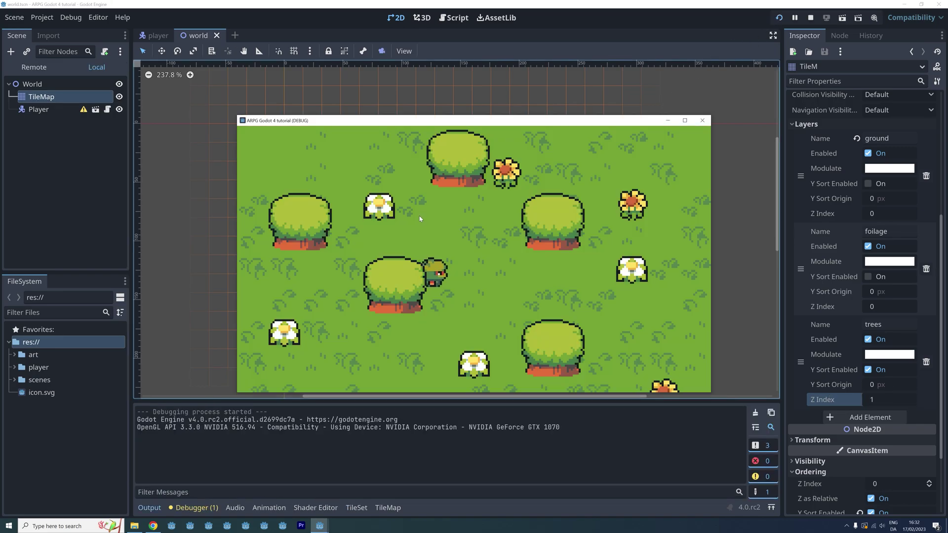
key("Down")
key("Right")
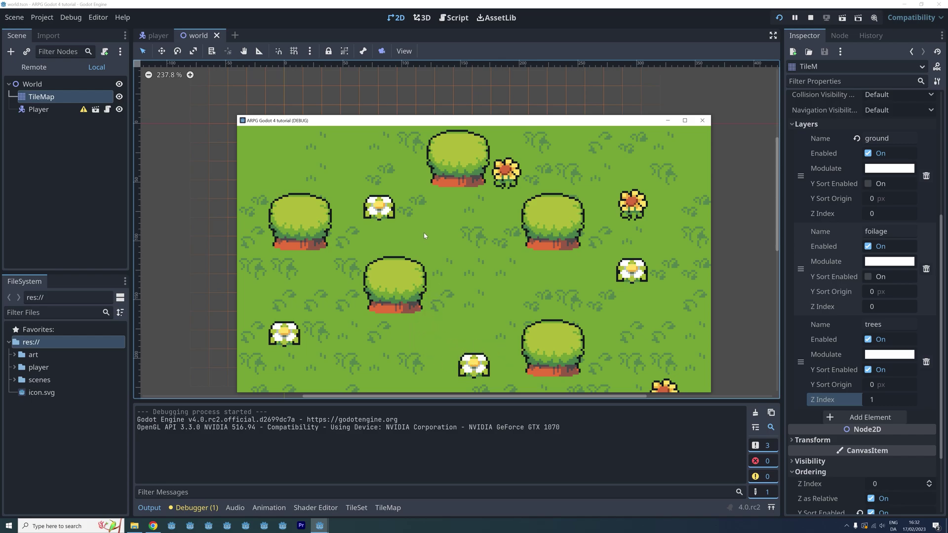
key("Down")
key("Up")
key("Up")
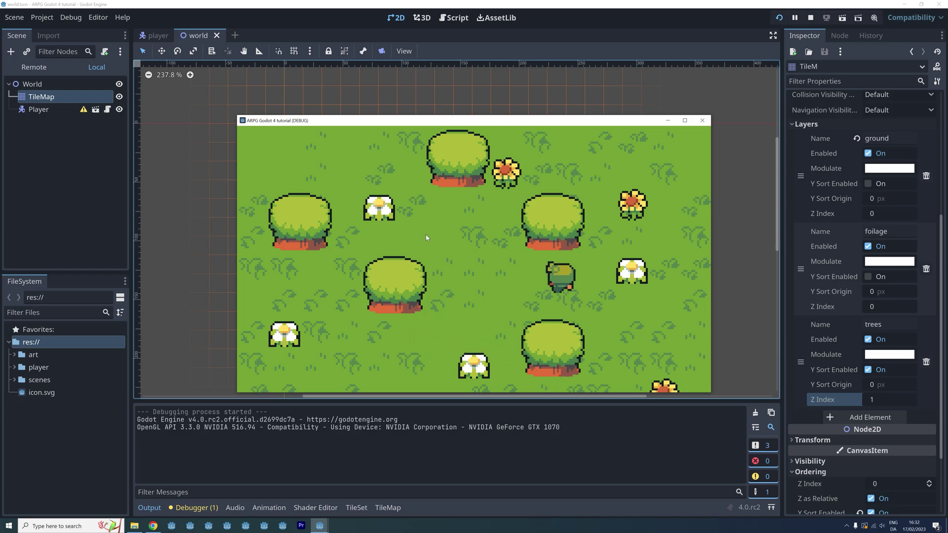
key("Right")
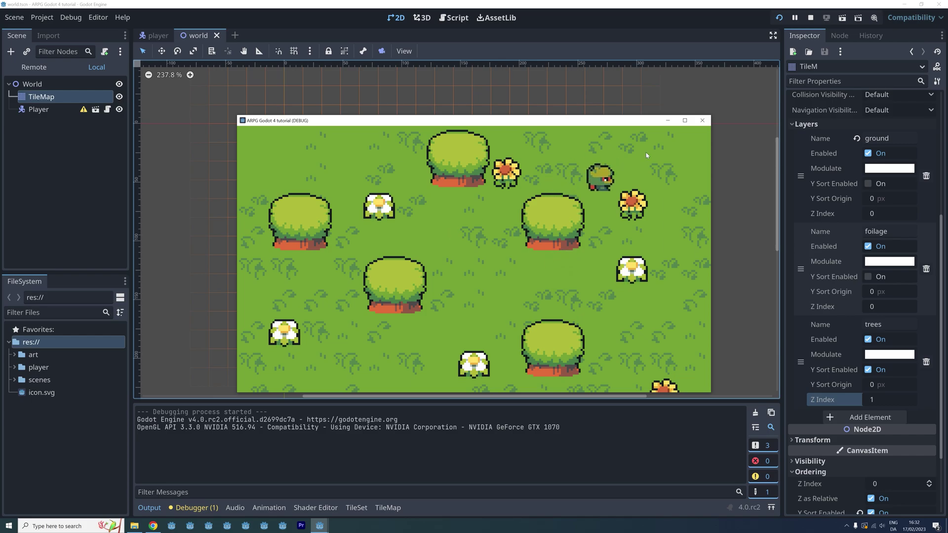
key("Down")
Stop the game and give the player scene Y Sort Enabled with Z Index 1
left_click(703, 120)
left_click(38, 94)
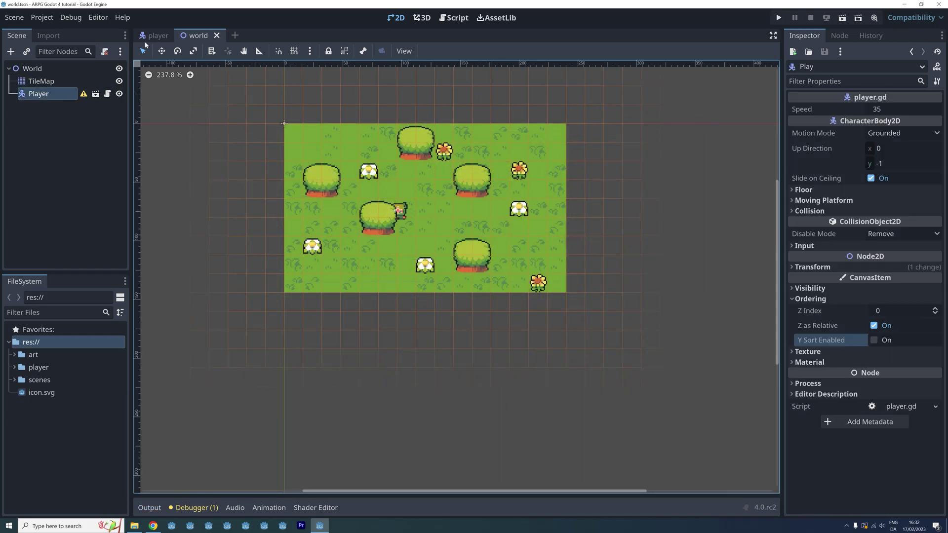
left_click(156, 34)
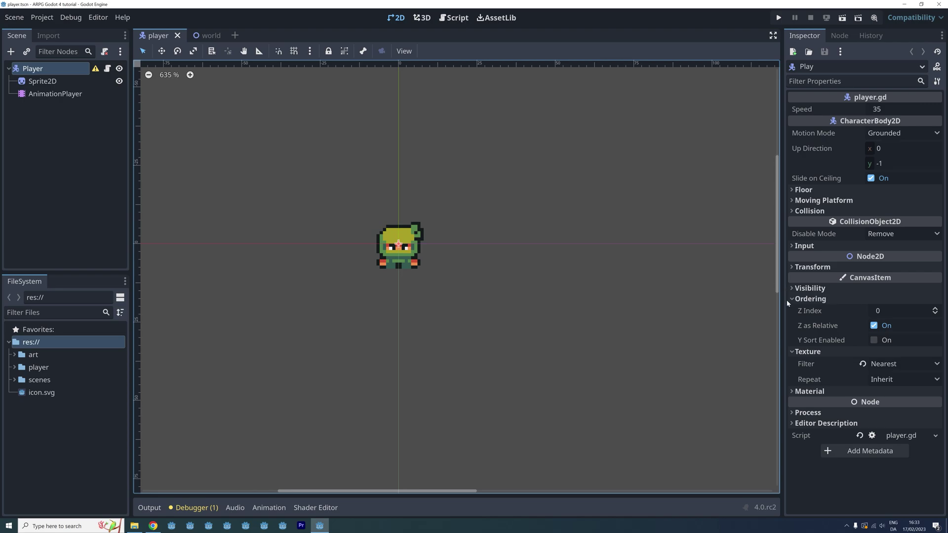
left_click(875, 340)
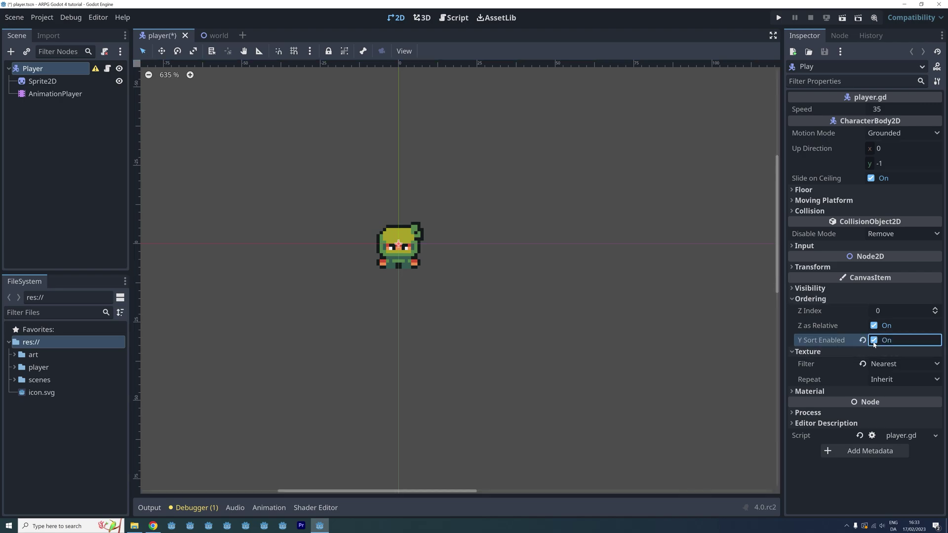
left_click(877, 311)
type("1")
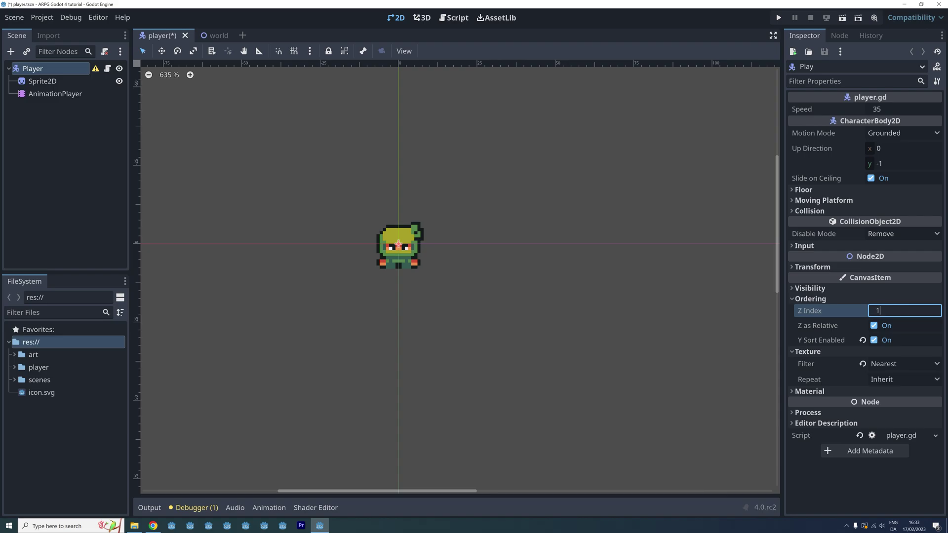
key("Return")
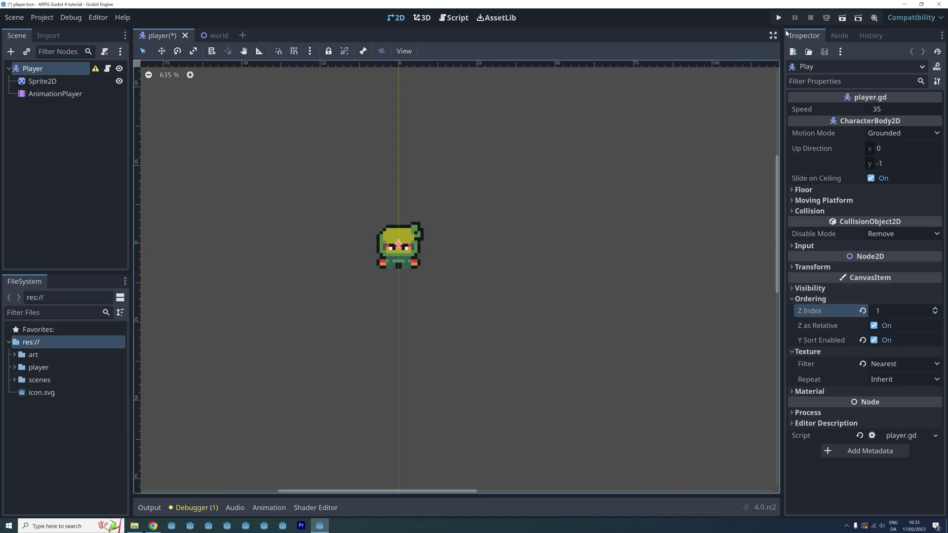
Save and run the game, walk around the bush, then close it
left_click(779, 17)
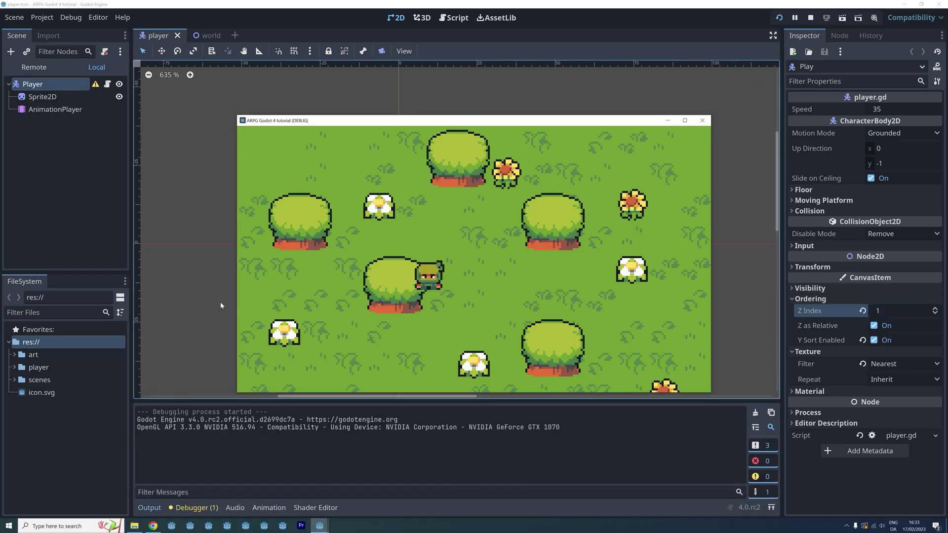
key("Down")
key("Left")
key("Up")
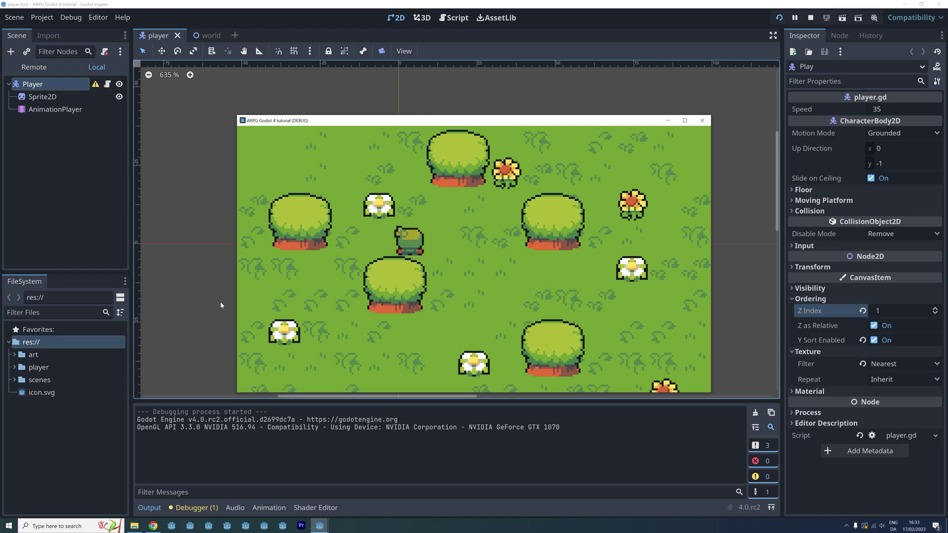
key("Down")
key("Left")
key("F8")
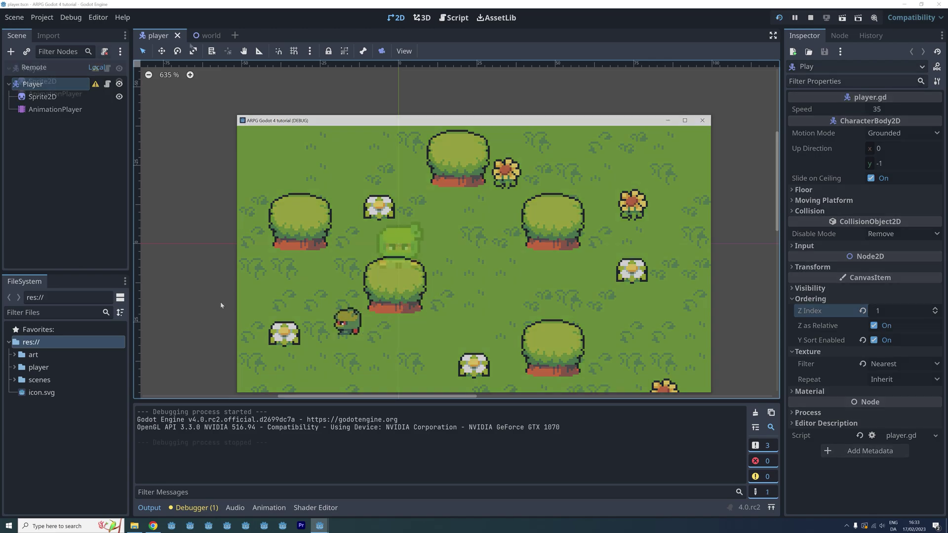
left_click(206, 35)
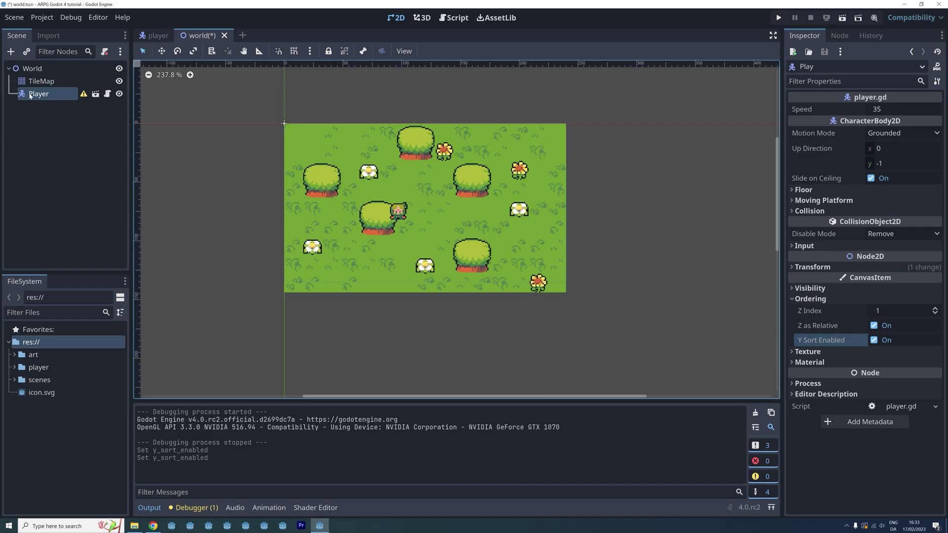
Move Player directly under World and enable Y Sort on the World node
left_click(36, 123)
left_click(35, 93)
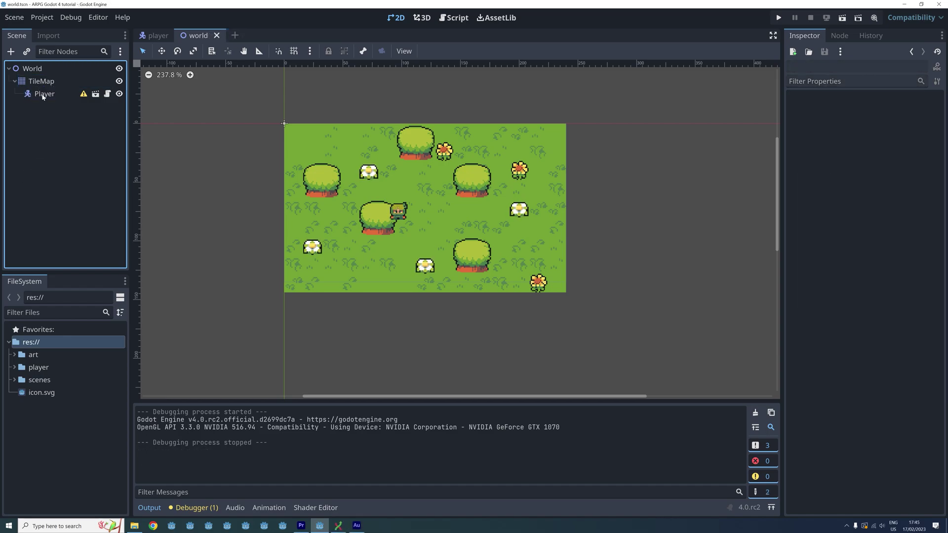
left_click(50, 95)
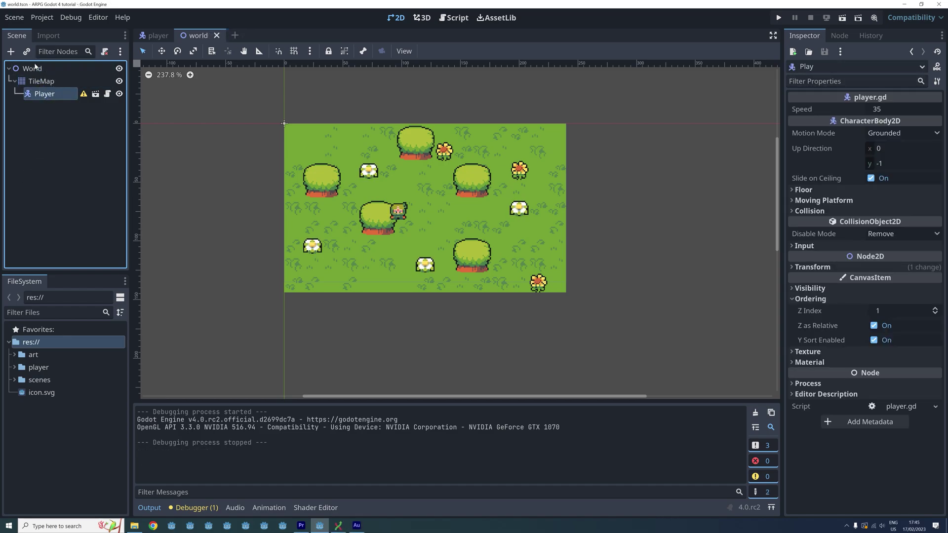
left_click_drag(43, 95, 33, 69)
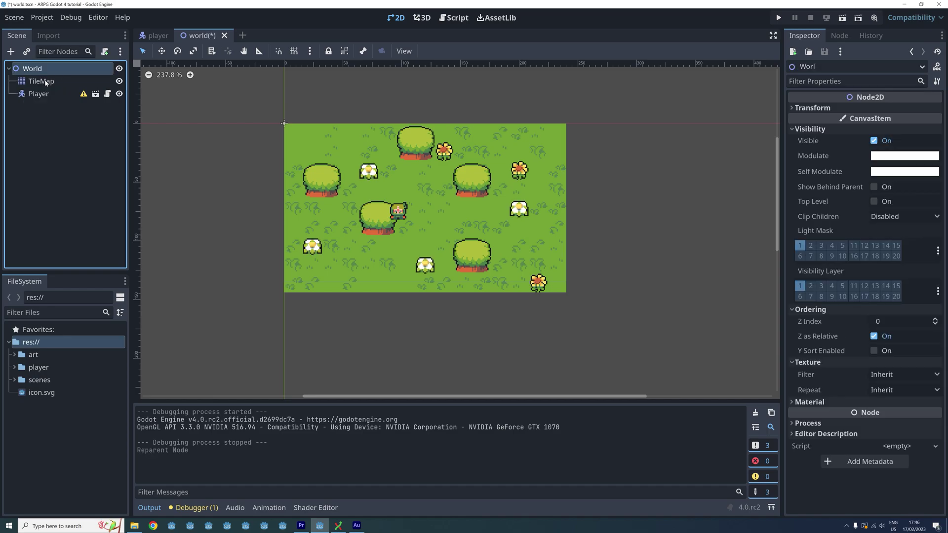
left_click(874, 351)
Save the world scene, run it, and walk the player behind and below the bush
key("ctrl+s")
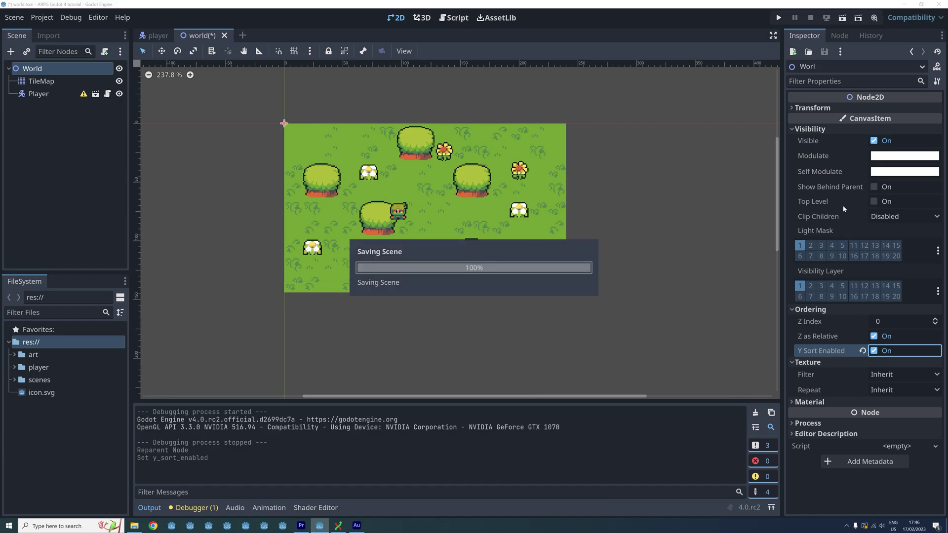
left_click(779, 17)
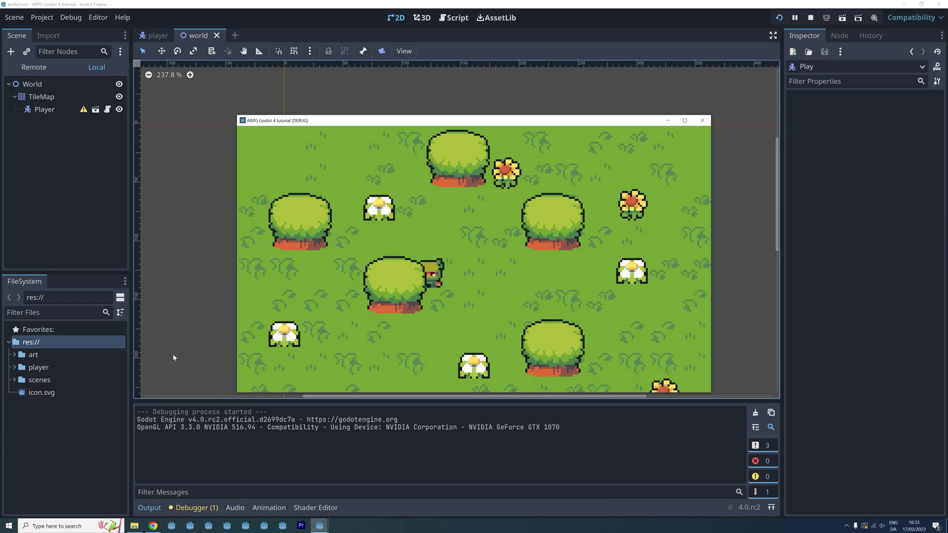
key("Left")
key("Right")
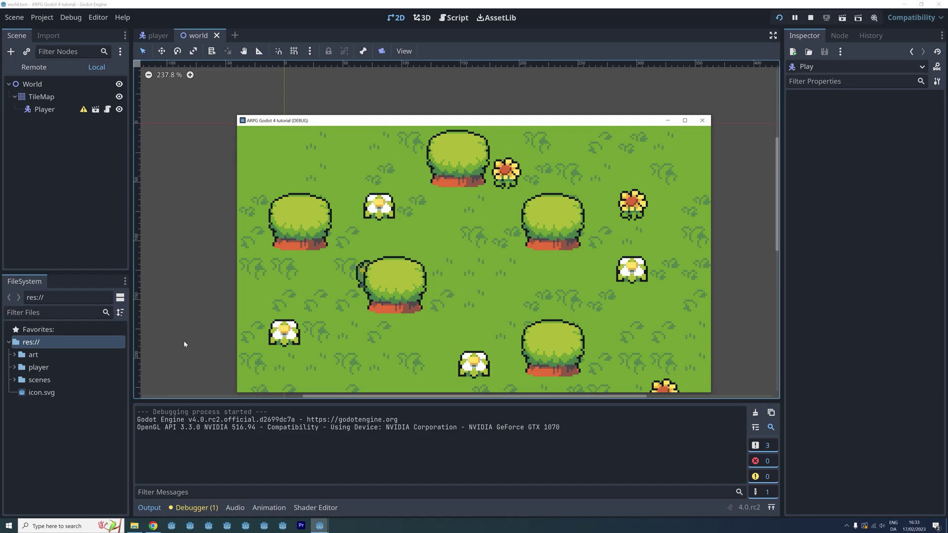
key("Down")
key("Up")
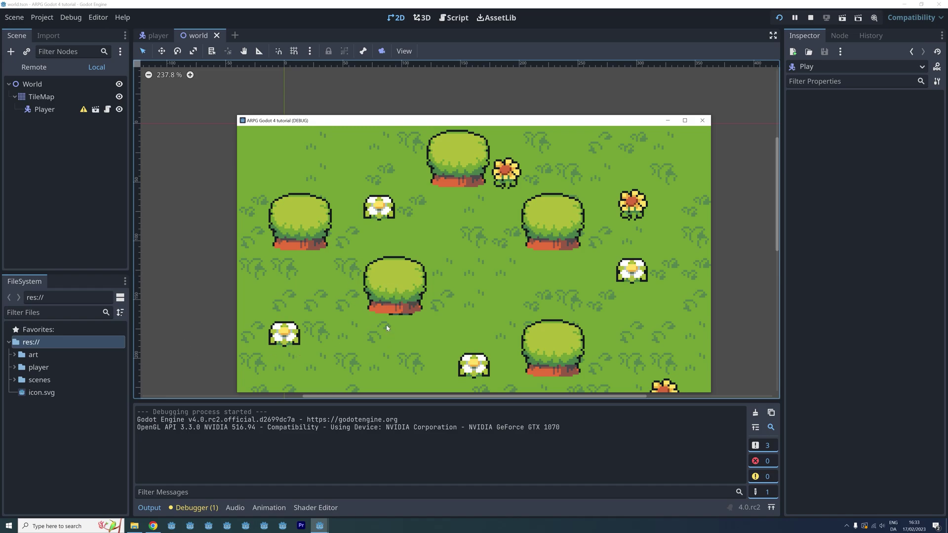
key("Up")
Walk the player right, down and left, passing behind and below the bush again
key("Right")
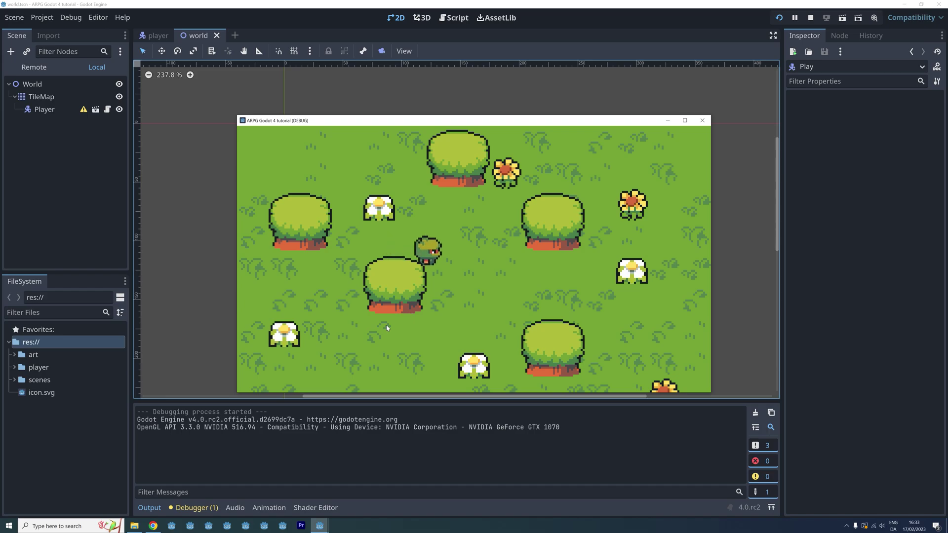
key("Down")
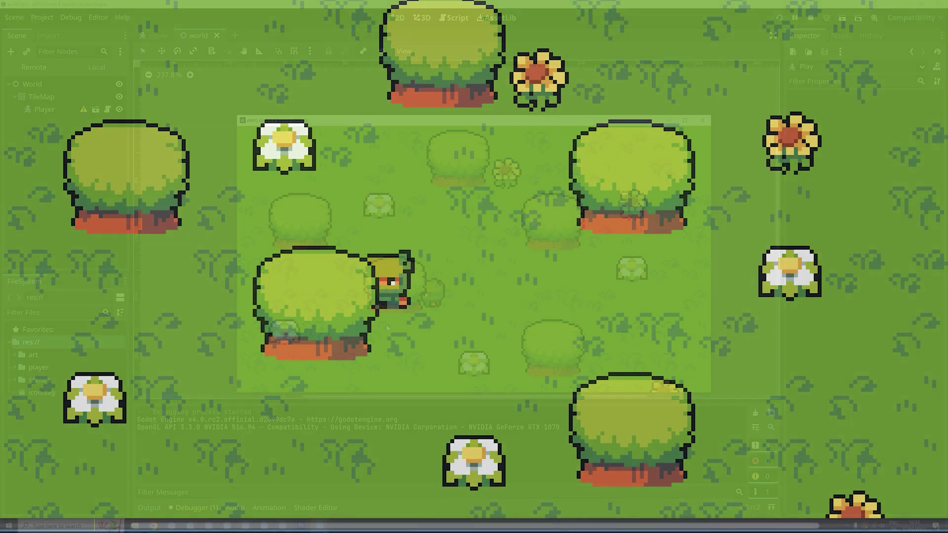
key("Left")
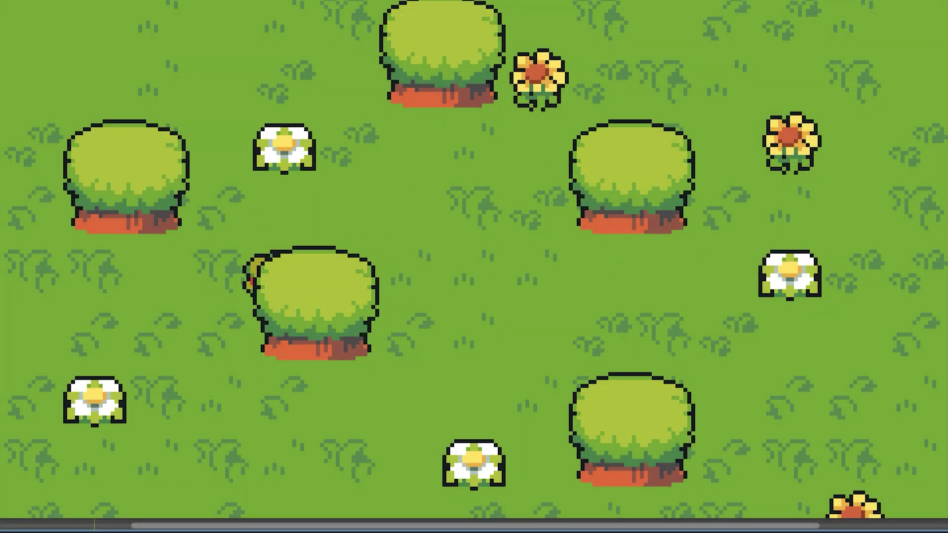
key("Right")
key("Down")
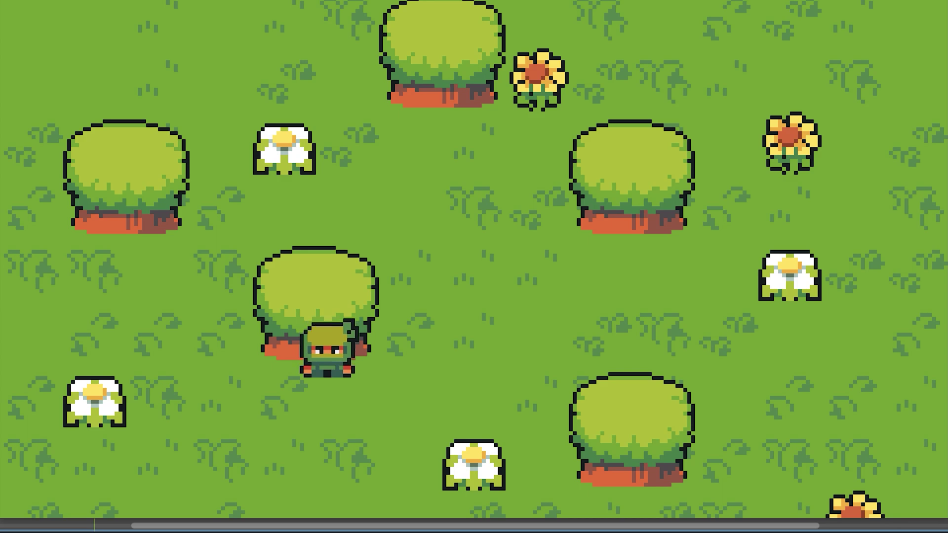
key("Up")
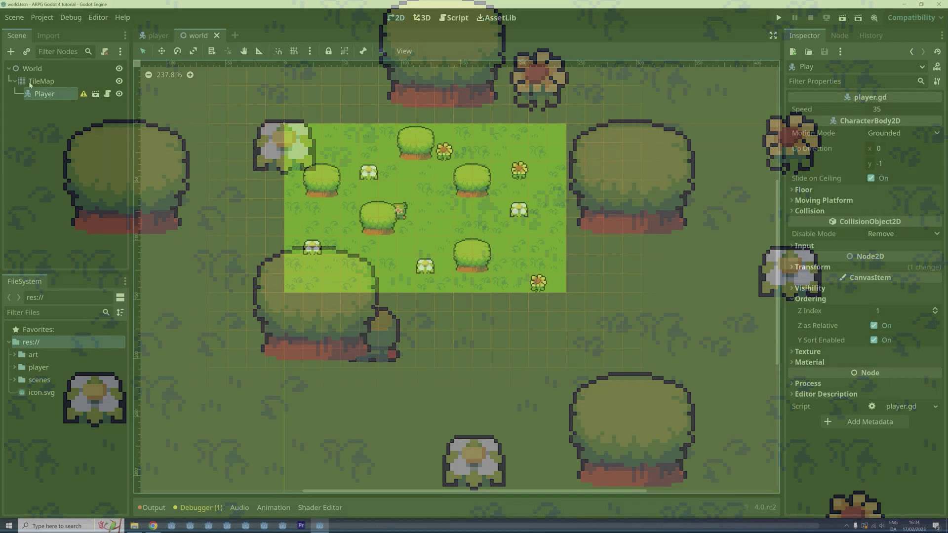
Set the bush tile's Y Sort Origin to 7 in the TilesetNature.png atlas and save
left_click(30, 84)
left_click(361, 507)
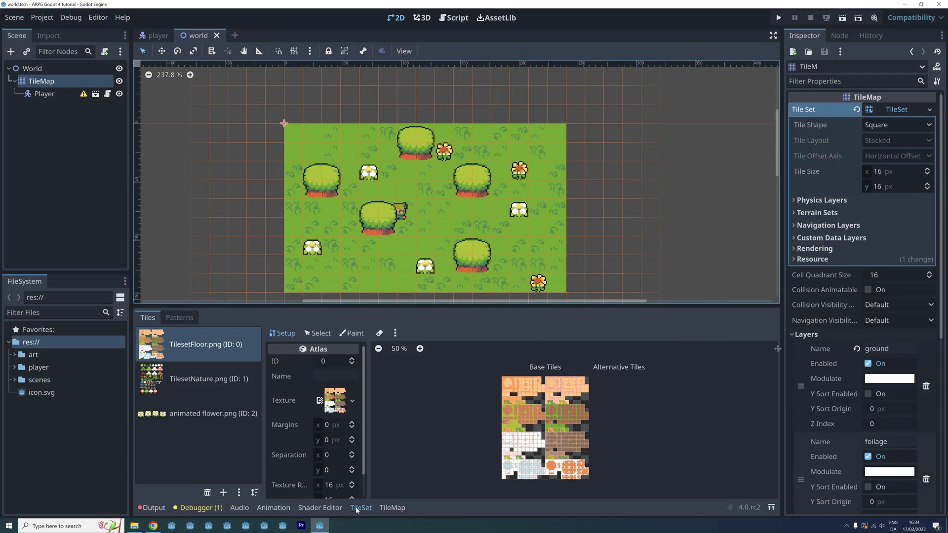
left_click(209, 379)
left_click(420, 349)
left_click(420, 350)
left_click(421, 349)
scroll(471, 420, "up", 5)
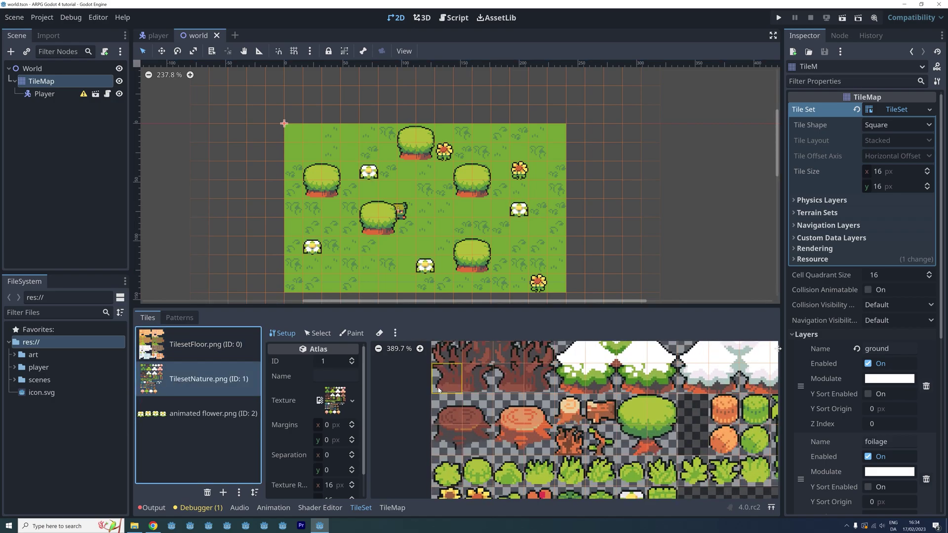
scroll(472, 422, "up", 1)
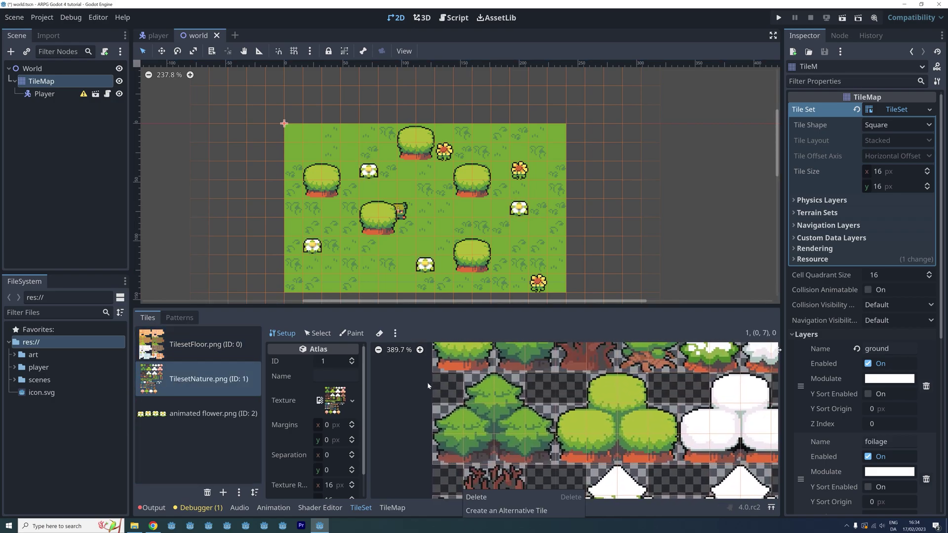
left_click(317, 333)
left_click(460, 429)
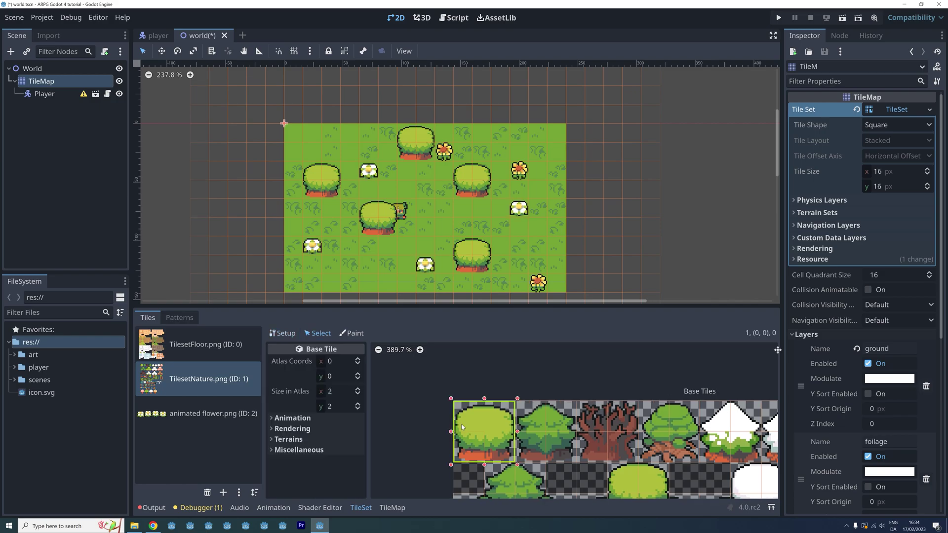
left_click(292, 429)
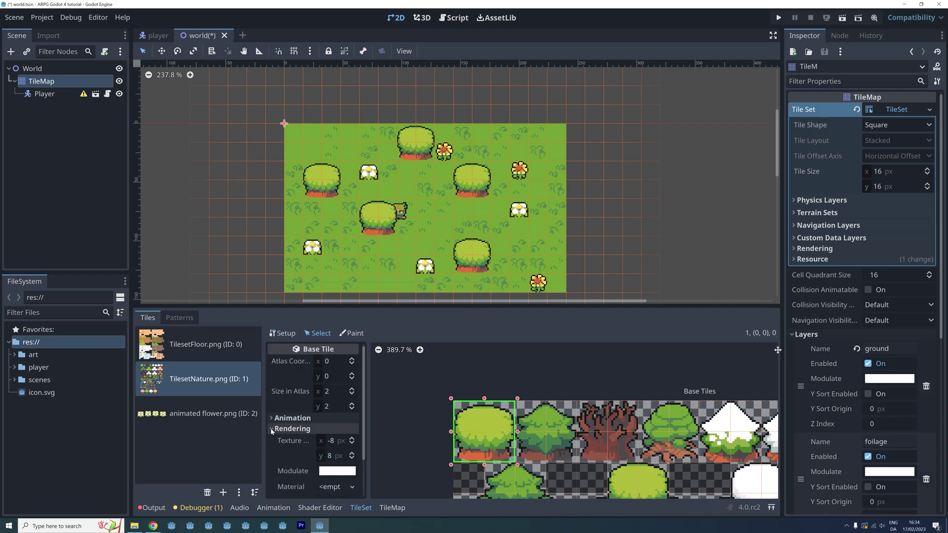
scroll(282, 444, "down", 2)
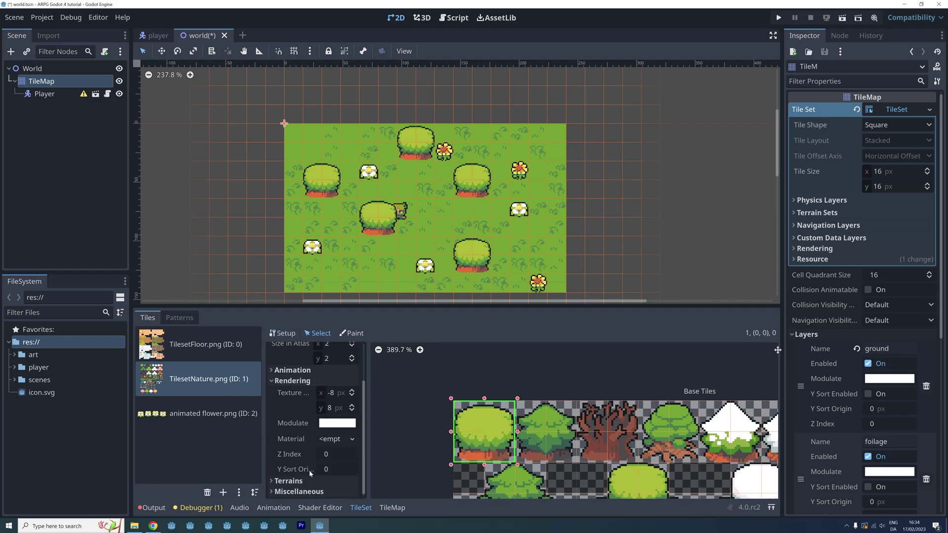
left_click(334, 469)
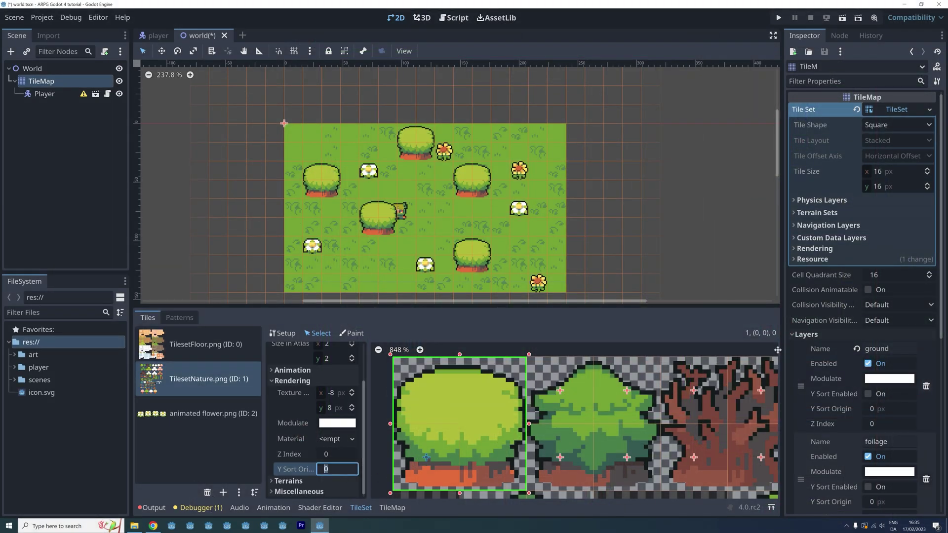
type("7")
key("ctrl+s")
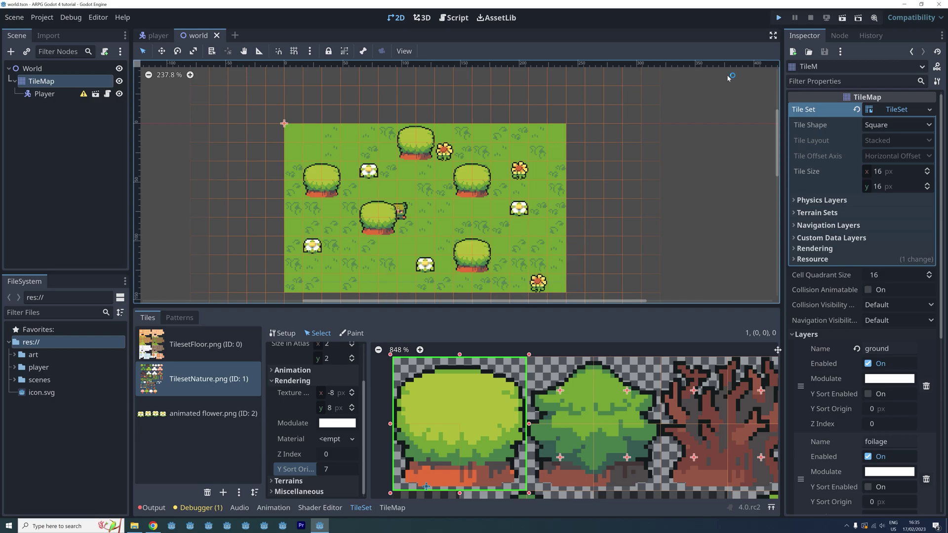
key("F5")
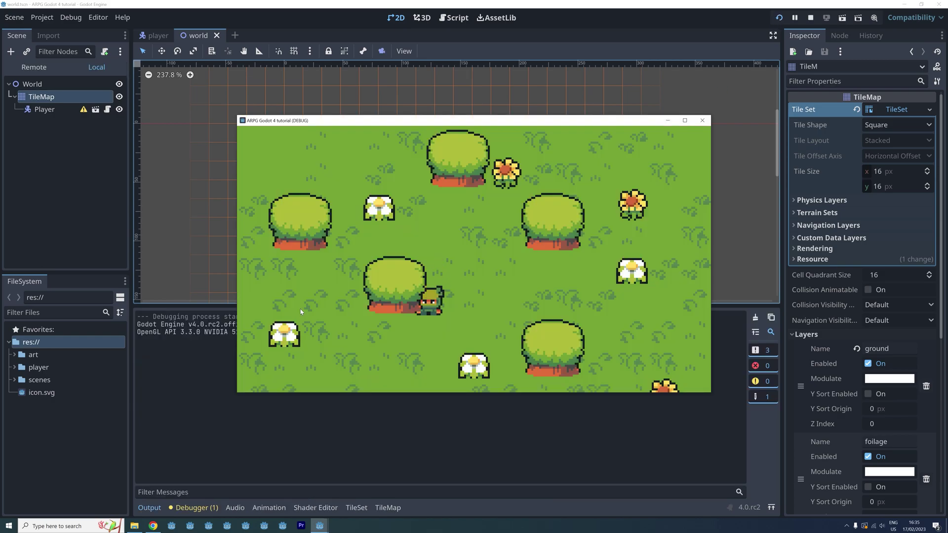
key("Left")
key("Down")
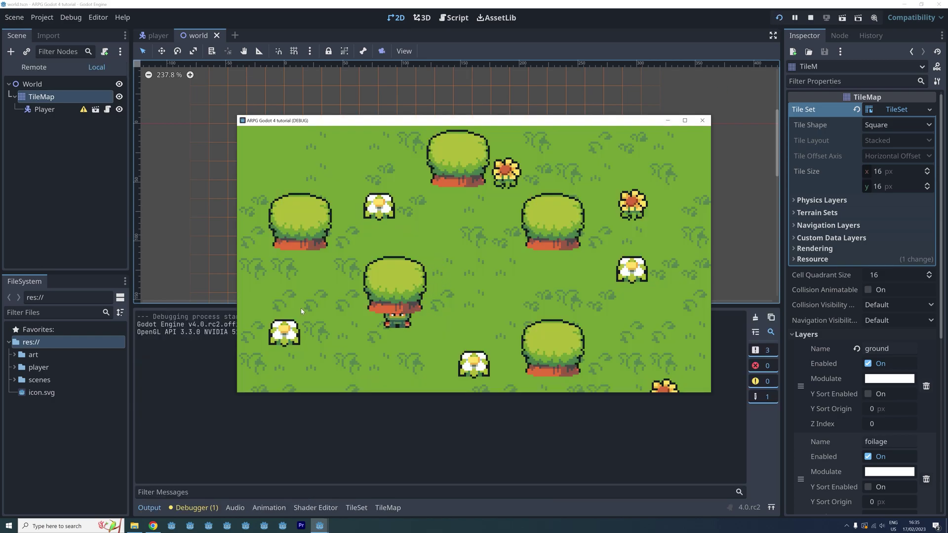
key("Up")
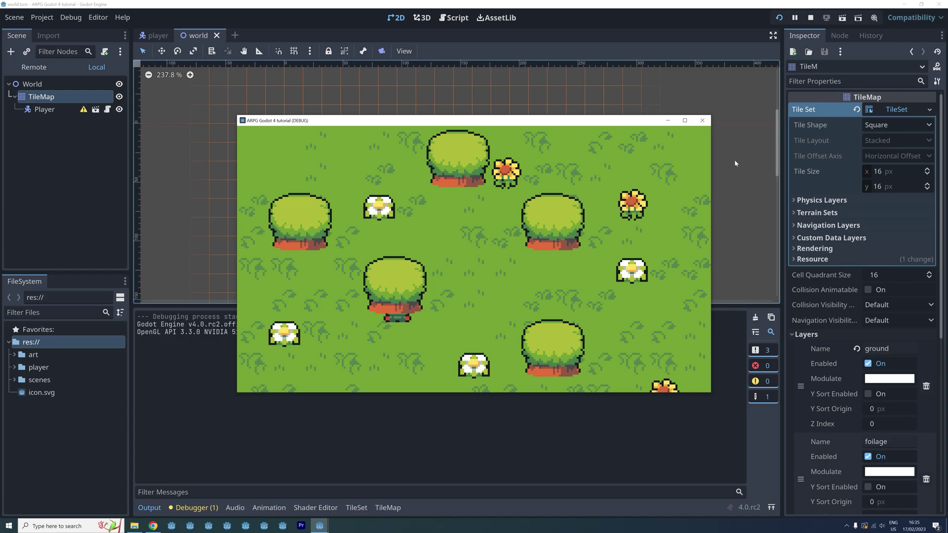
left_click(702, 120)
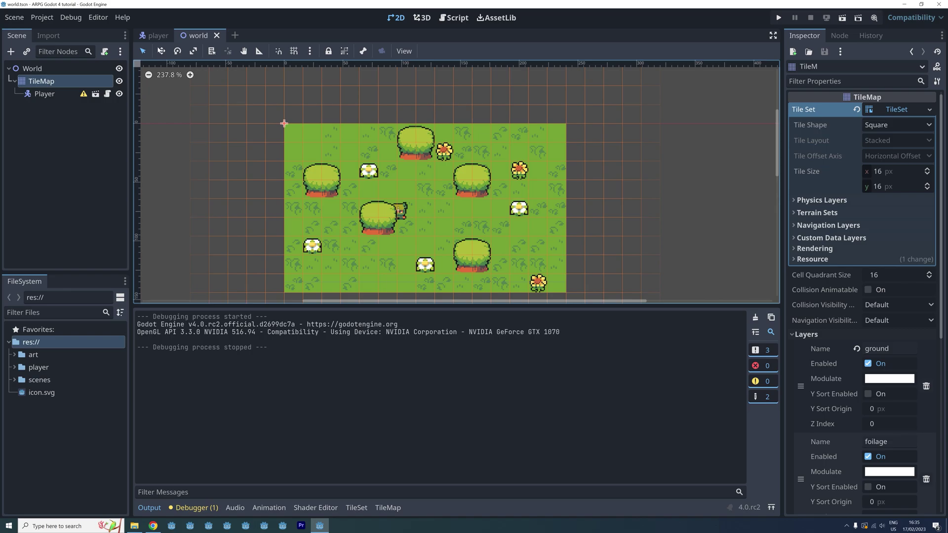
mouse_move(155, 36)
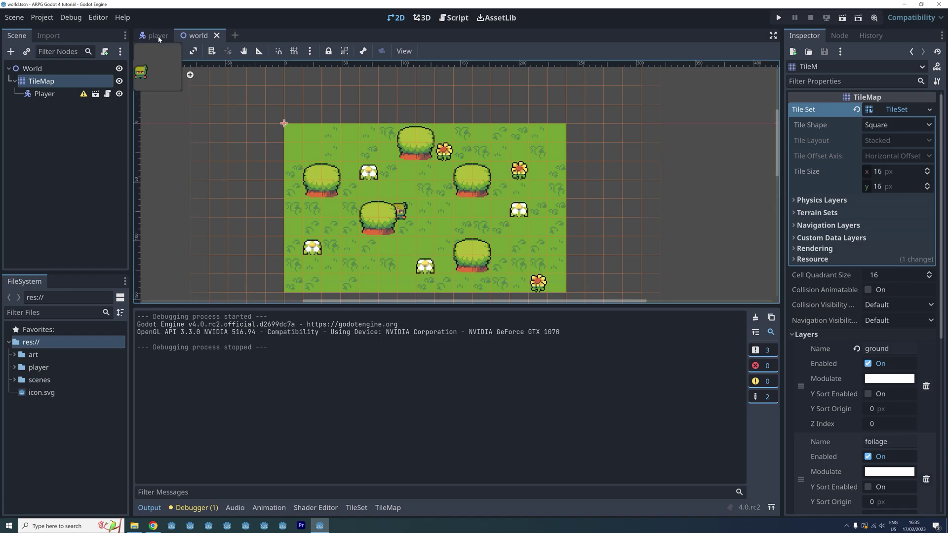
In the player scene, drag the sprite up 8 pixels, save, and test-run
left_click(159, 39)
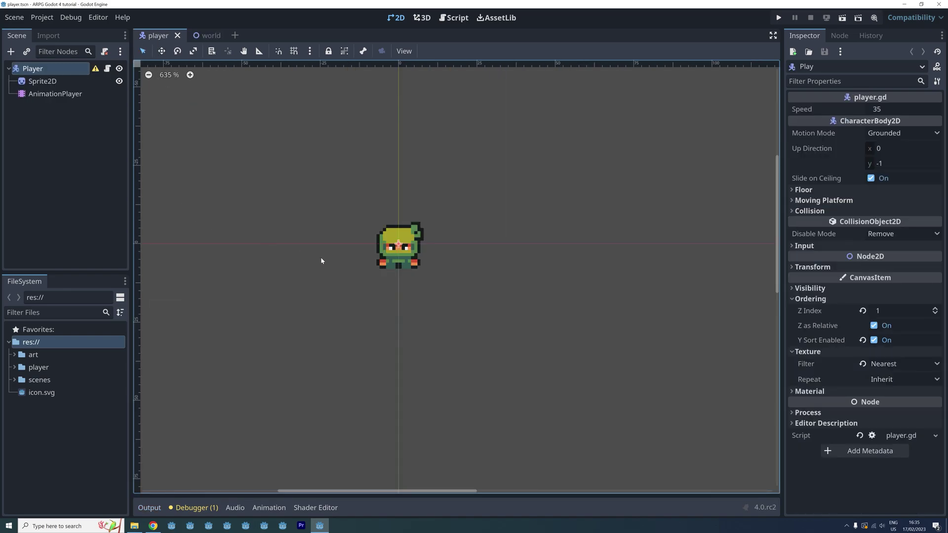
left_click(48, 70)
left_click_drag(390, 265, 392, 237)
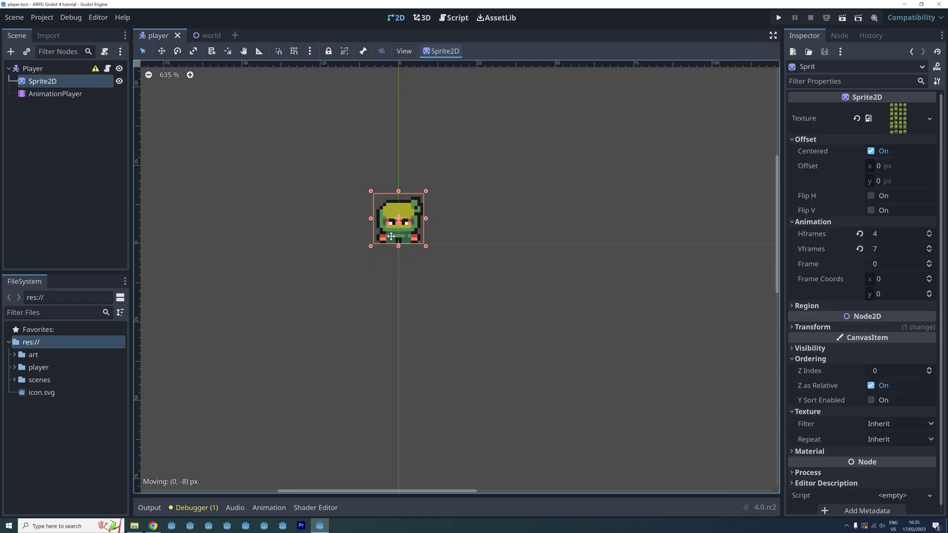
left_click_drag(391, 236, 391, 237)
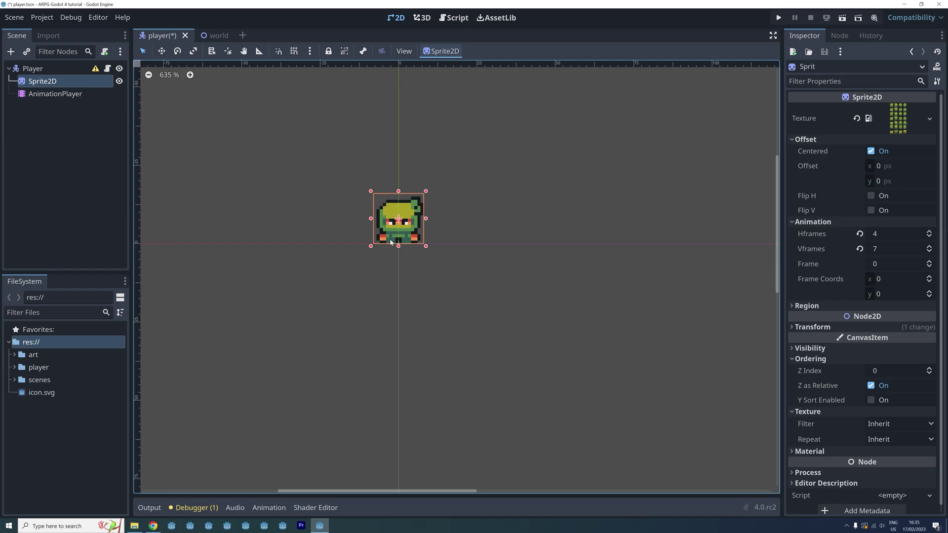
key("ctrl+s")
key("F5")
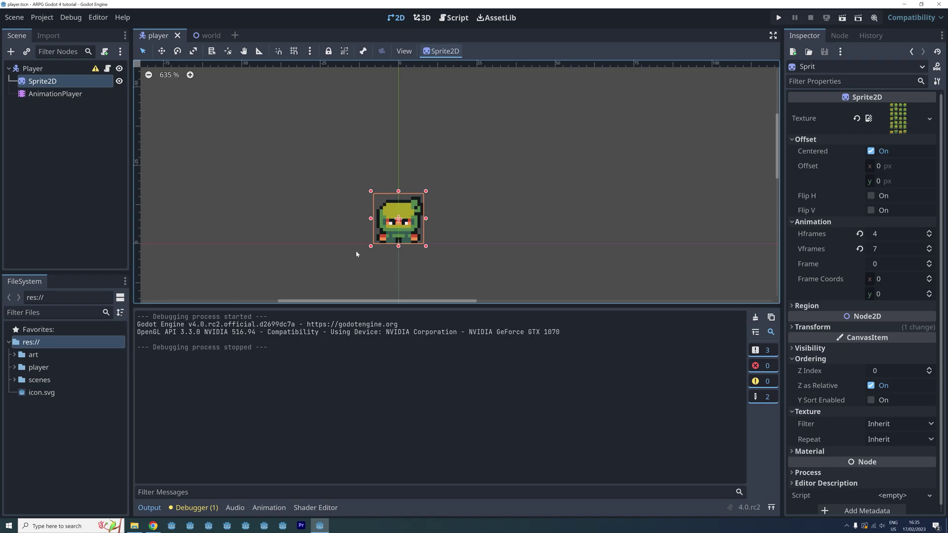
Undo the sprite move, returning it to the origin
left_click(356, 251)
left_click(397, 246)
key("ctrl+z")
left_click_drag(397, 220, 393, 254)
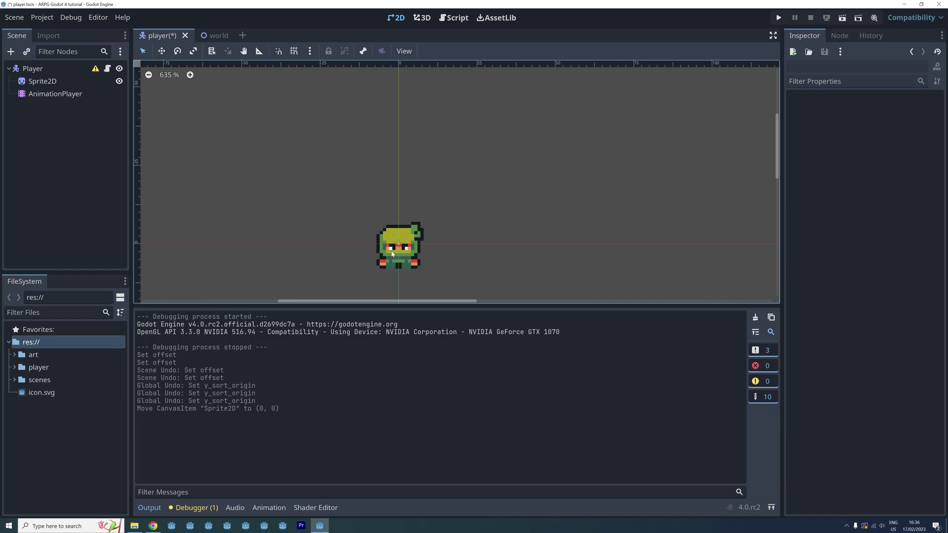
Set the Sprite2D Offset y to -8 and save the player scene
left_click(393, 254)
left_click(356, 238)
left_click(370, 258)
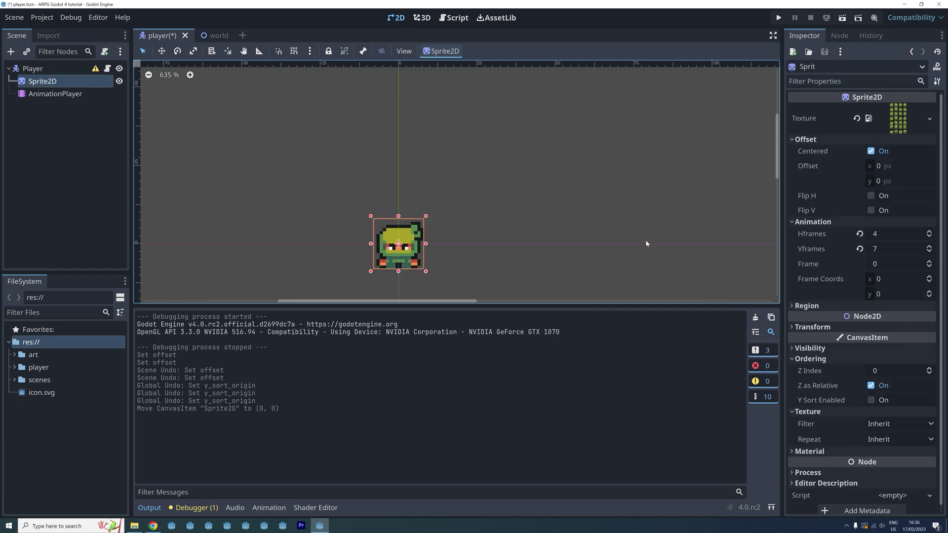
left_click(878, 183)
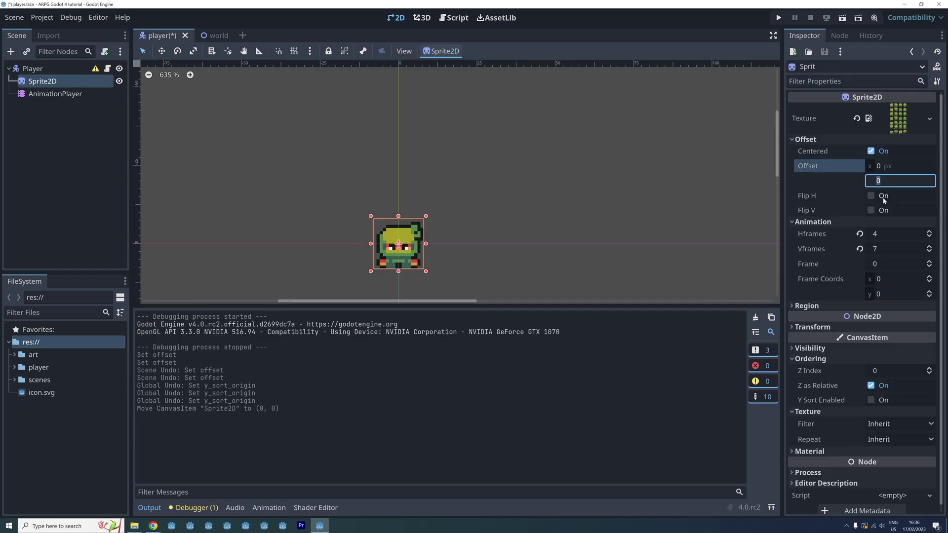
type("-8")
left_click(390, 231)
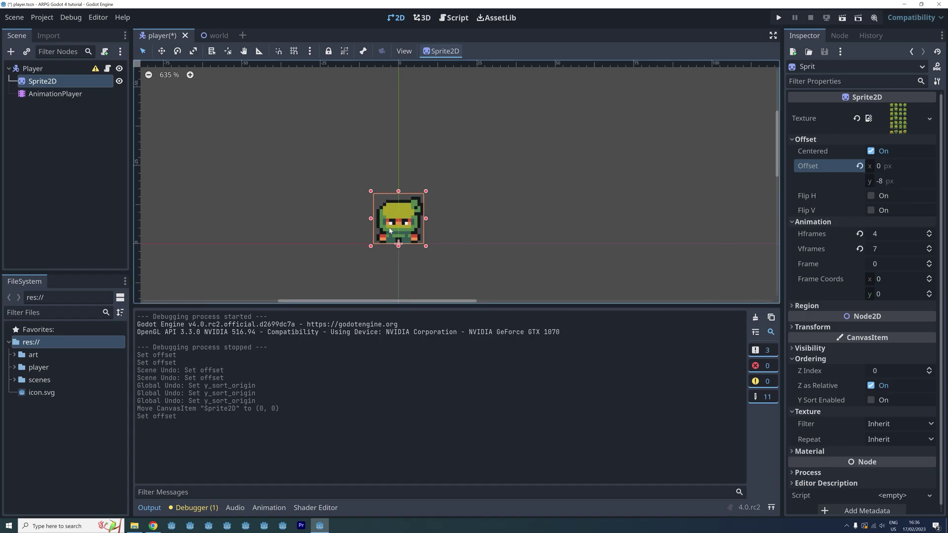
key("ctrl+s")
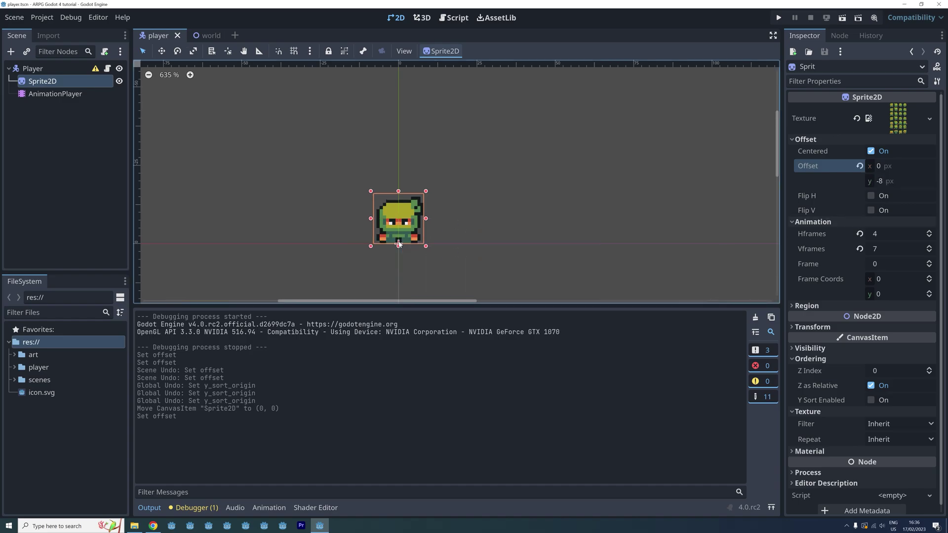
Run the world and walk the player below and then behind the central bush
left_click(779, 17)
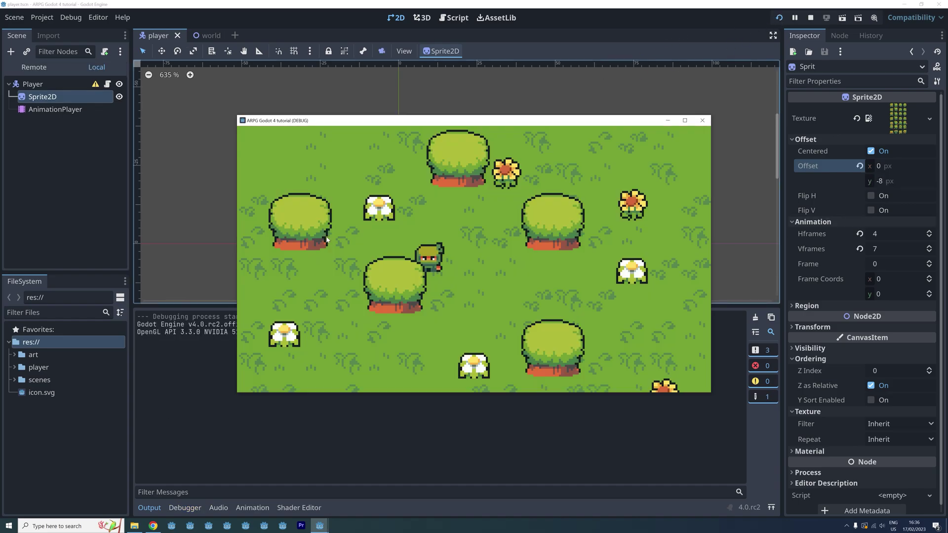
key("Down")
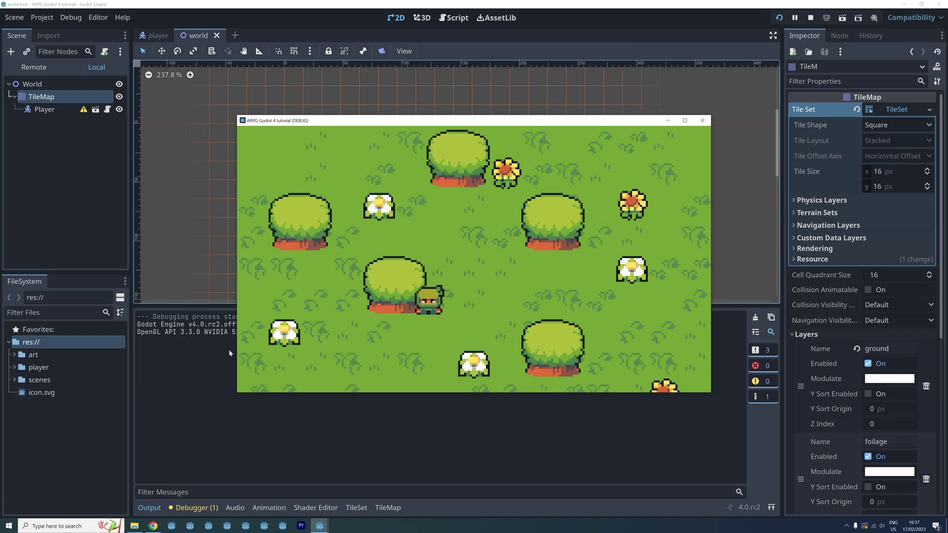
key("Left")
key("Down")
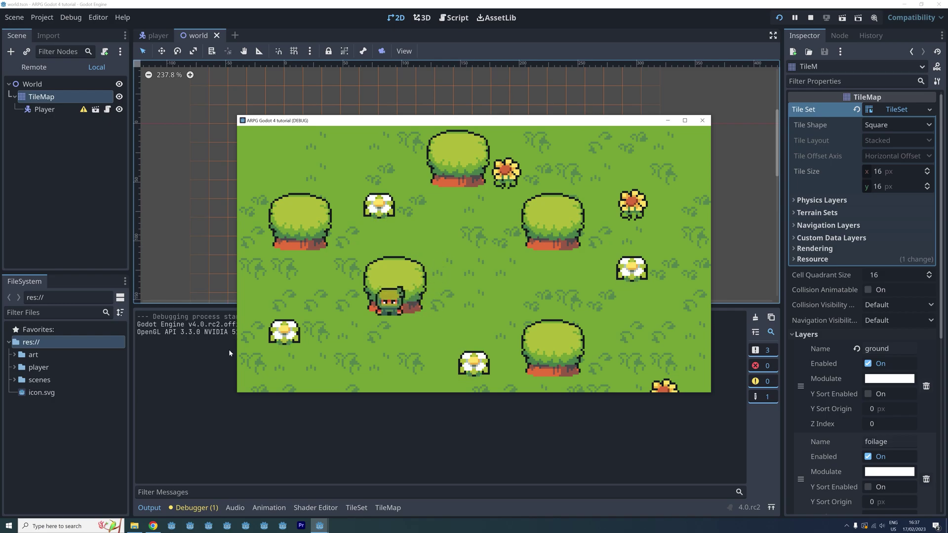
key("Left")
key("Up")
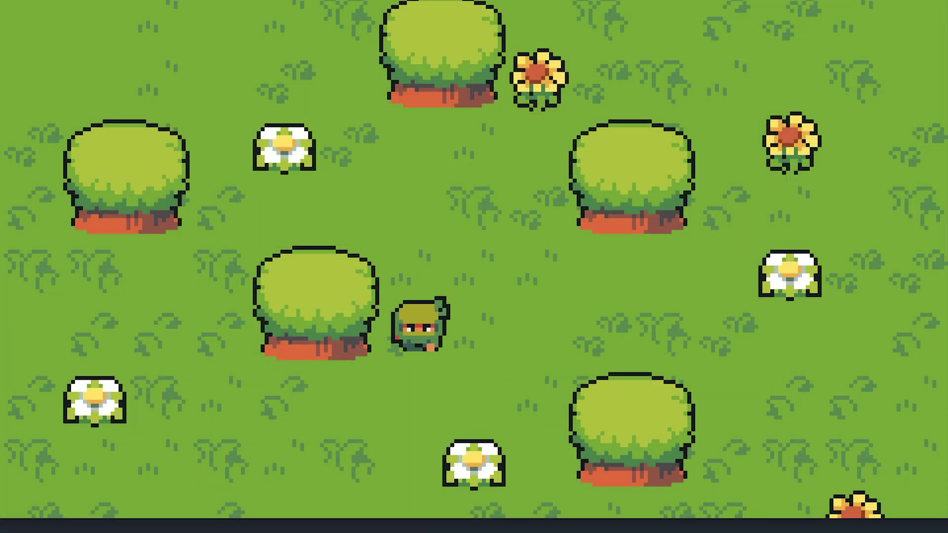
key("Down")
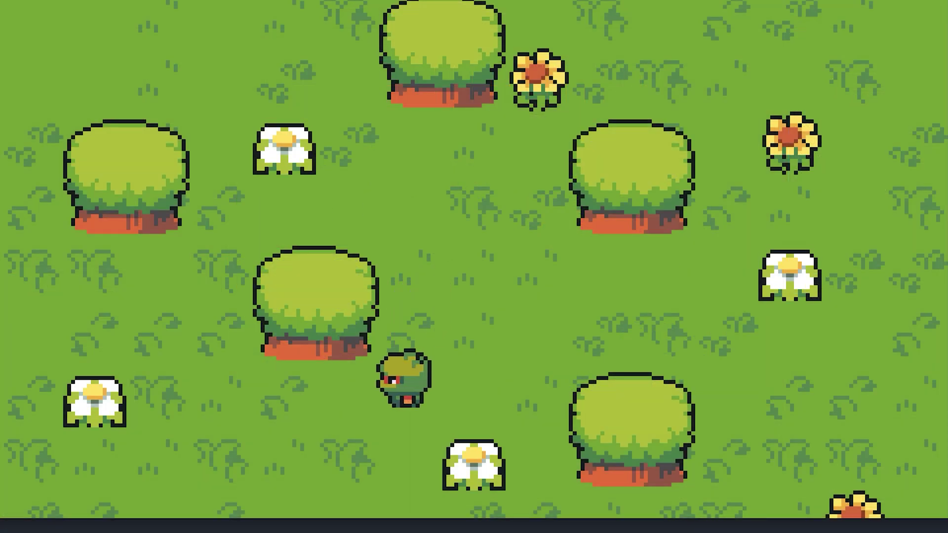
Walk the player around more bushes, behind the upper-left bush and past the top bush
key("Left")
key("Up")
key("Left")
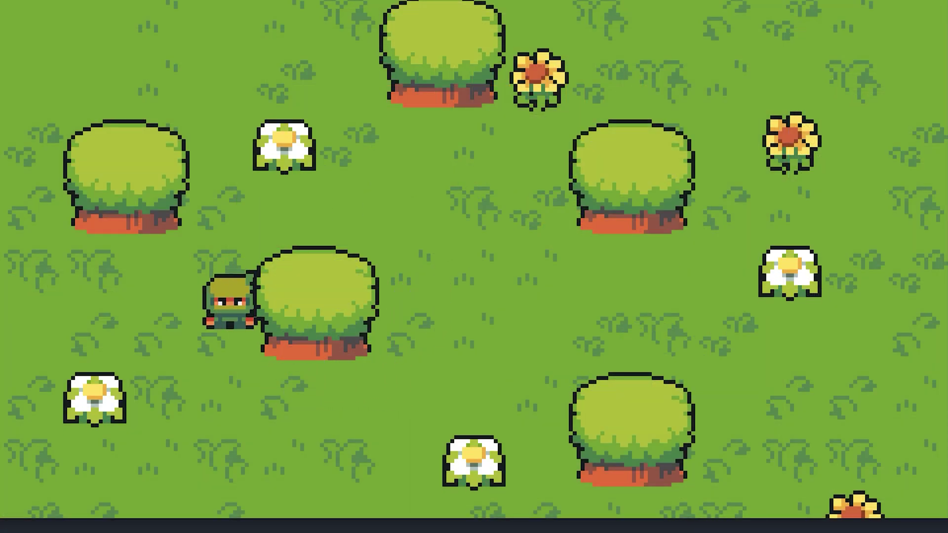
key("Down")
key("Right")
key("Right")
key("Up")
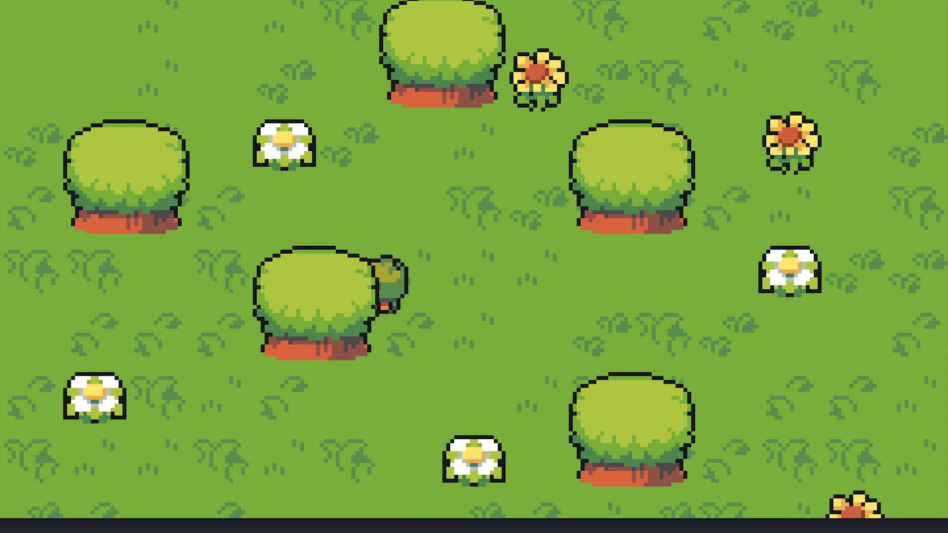
key("Left")
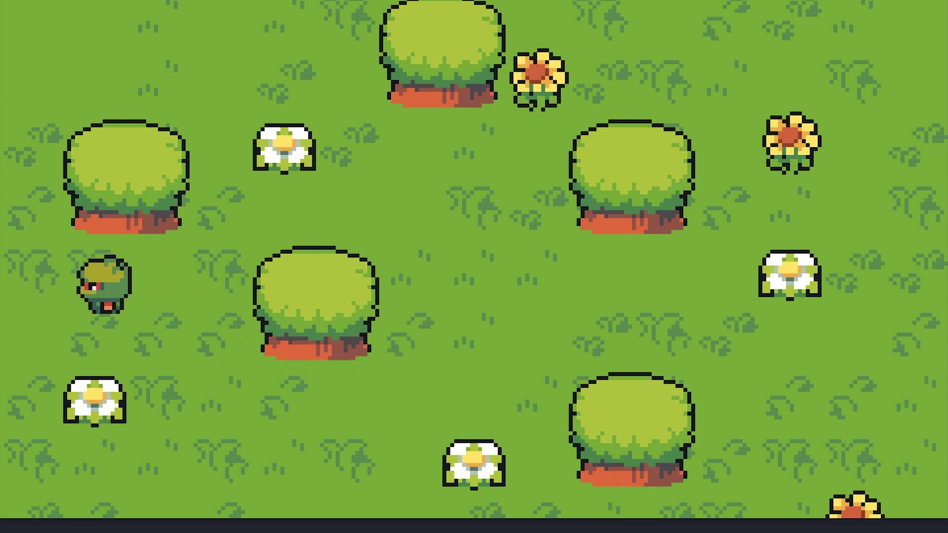
key("Up")
key("Right")
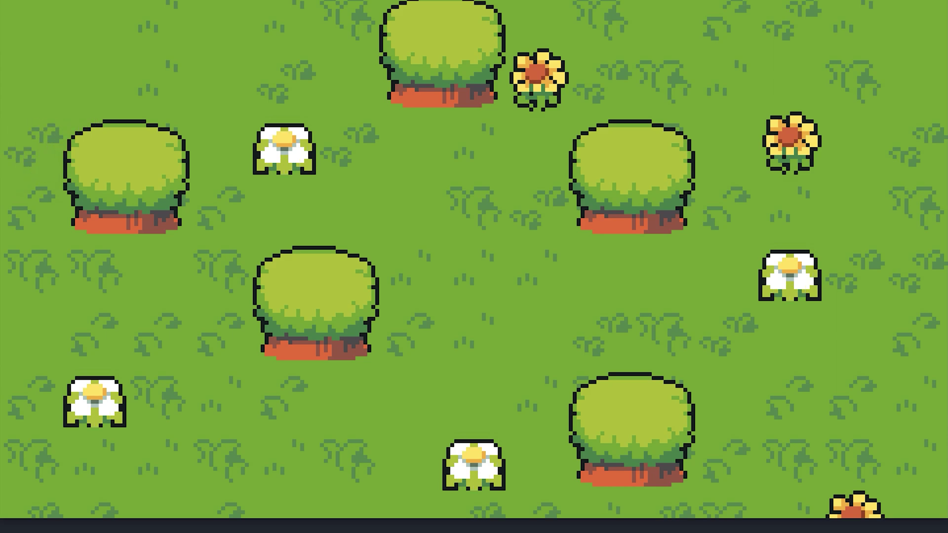
key("Up")
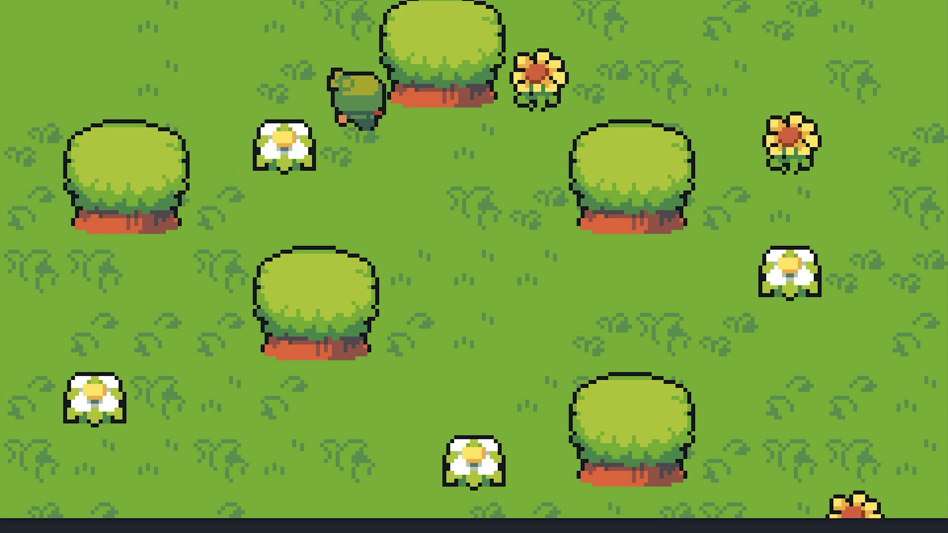